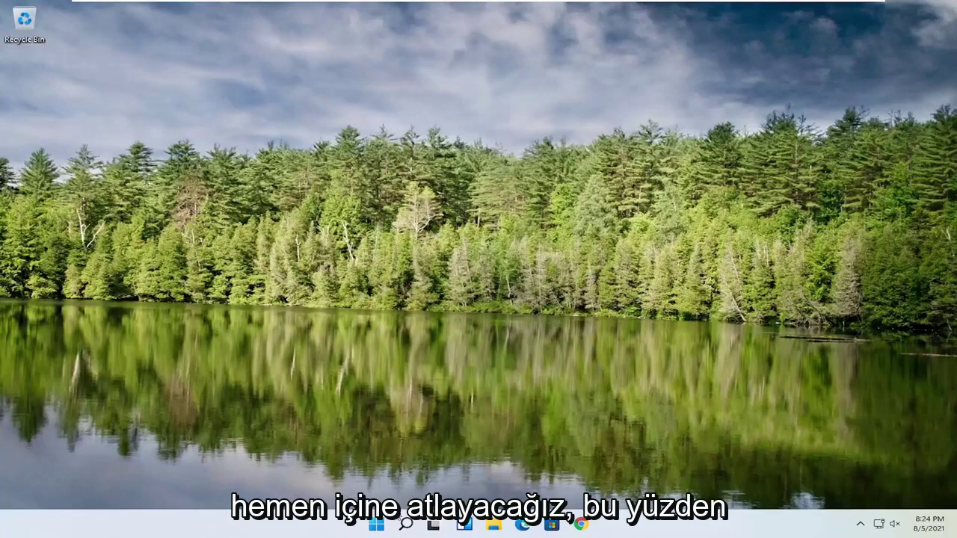
# Search Windows for regedit, run Registry Editor as administrator with the permission request approved, and move its window higher on the desktop
pyautogui.click(405, 524)
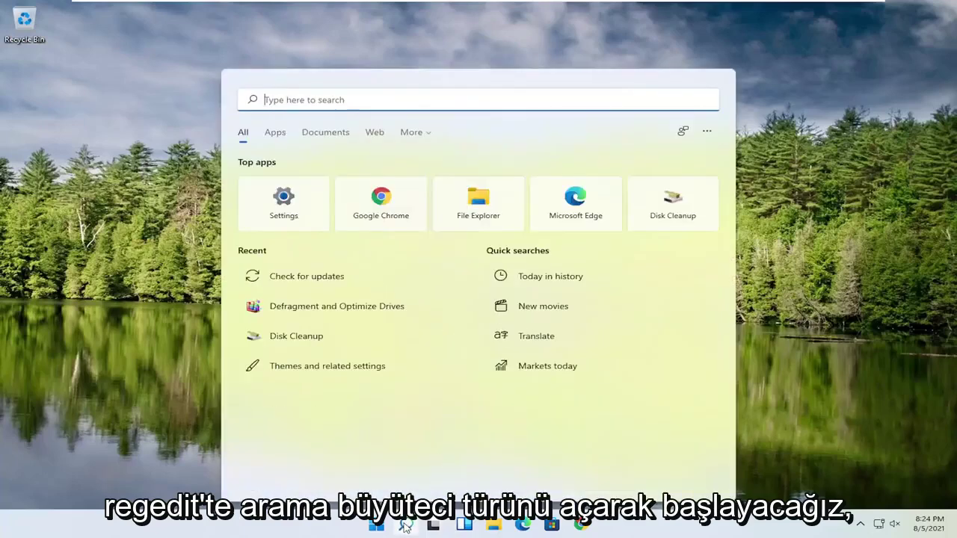
pyautogui.write('regedit')
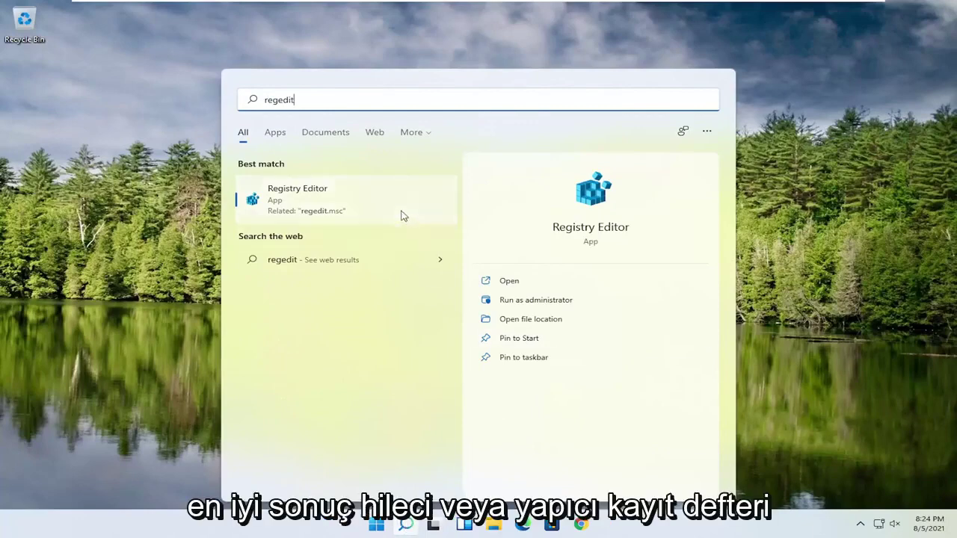
pyautogui.rightClick(285, 201)
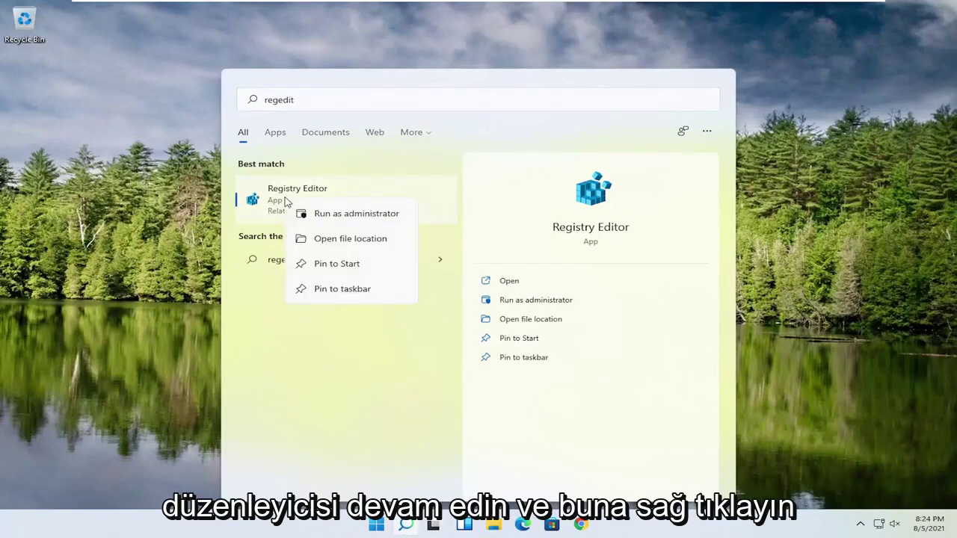
pyautogui.click(333, 214)
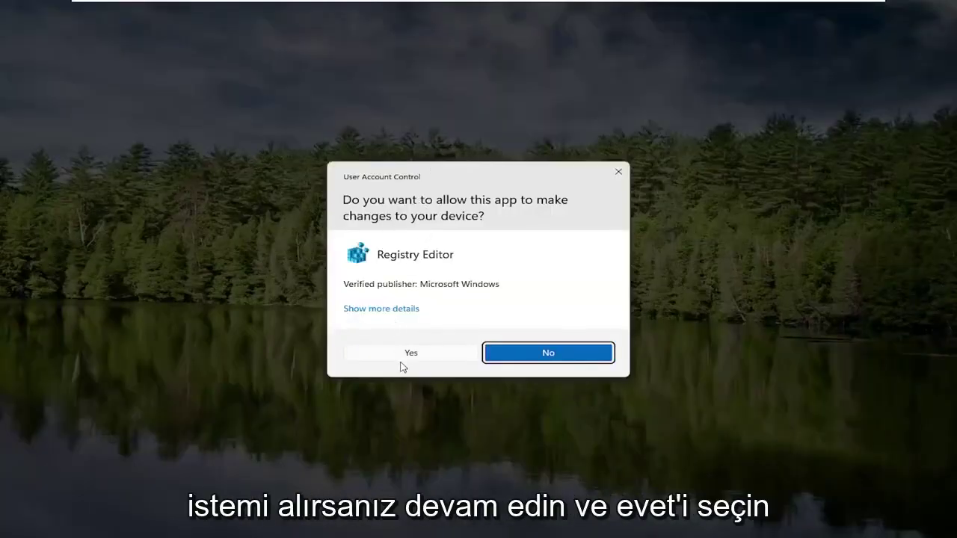
pyautogui.click(402, 354)
pyautogui.moveTo(354, 103); pyautogui.dragTo(386, 64)
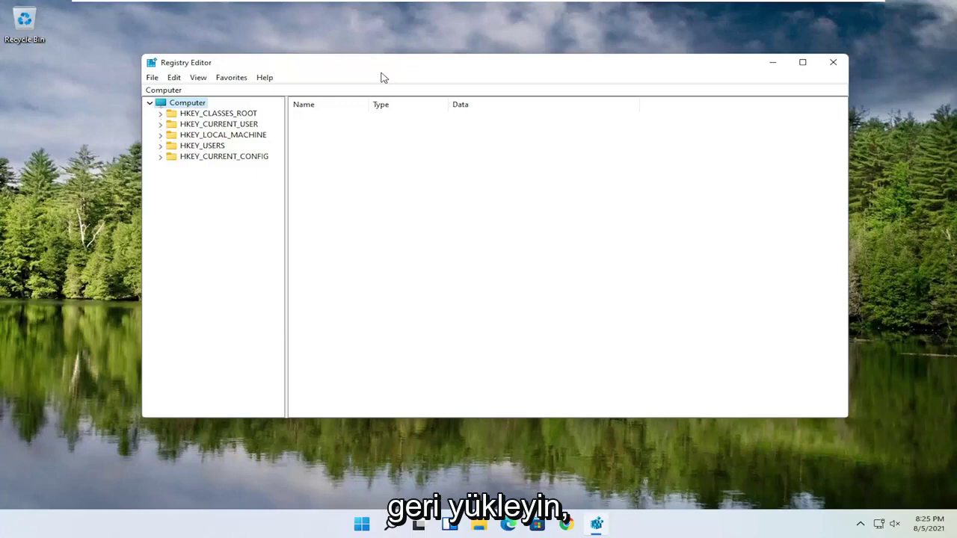
pyautogui.click(152, 78)
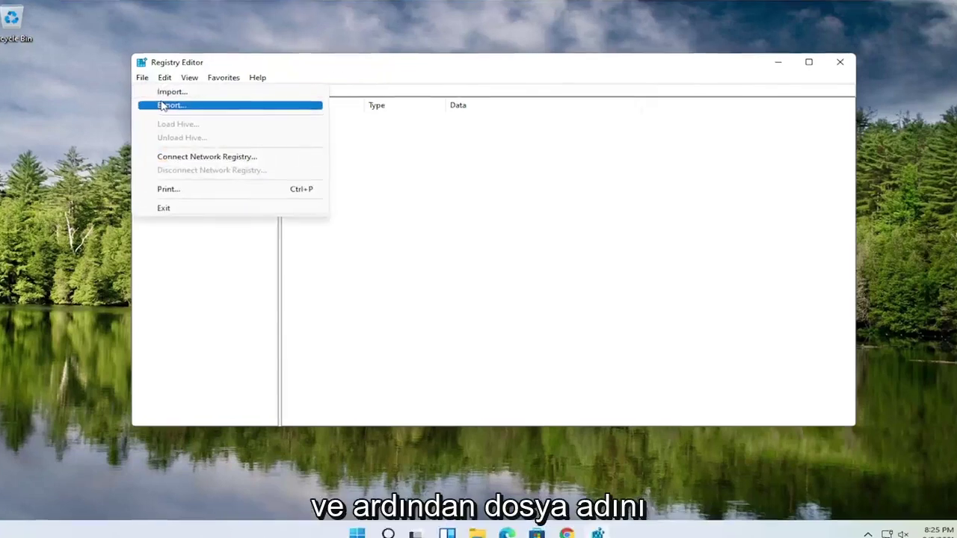
pyautogui.click(162, 106)
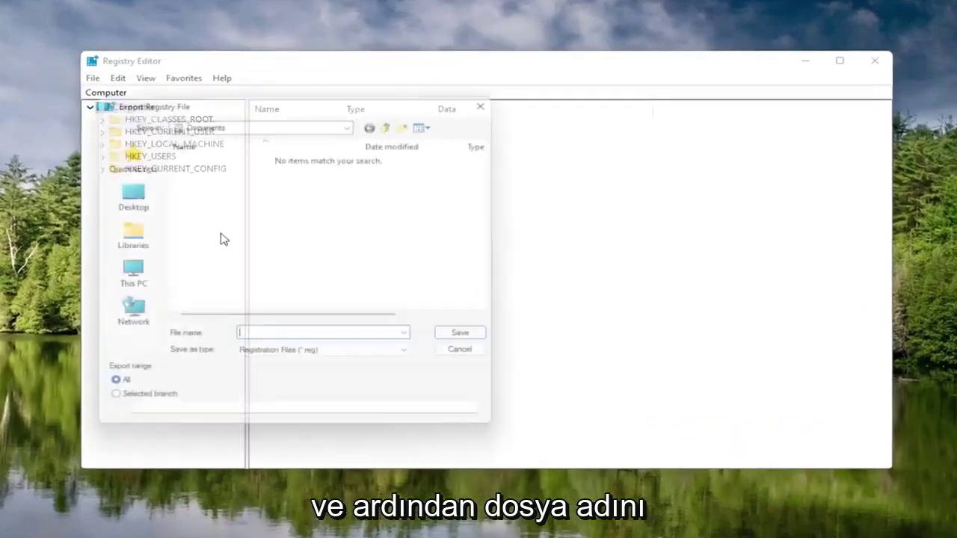
pyautogui.moveTo(189, 101); pyautogui.dragTo(331, 92)
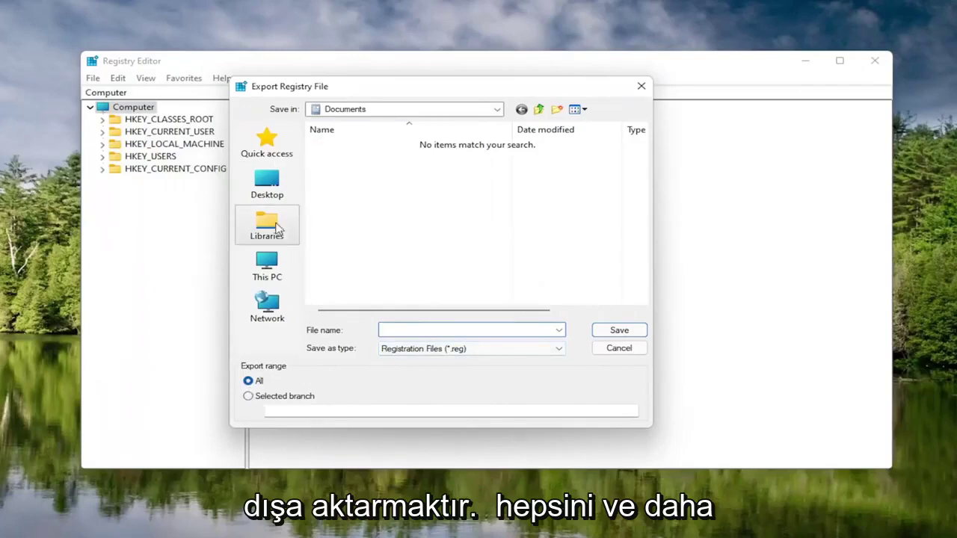
pyautogui.click(267, 184)
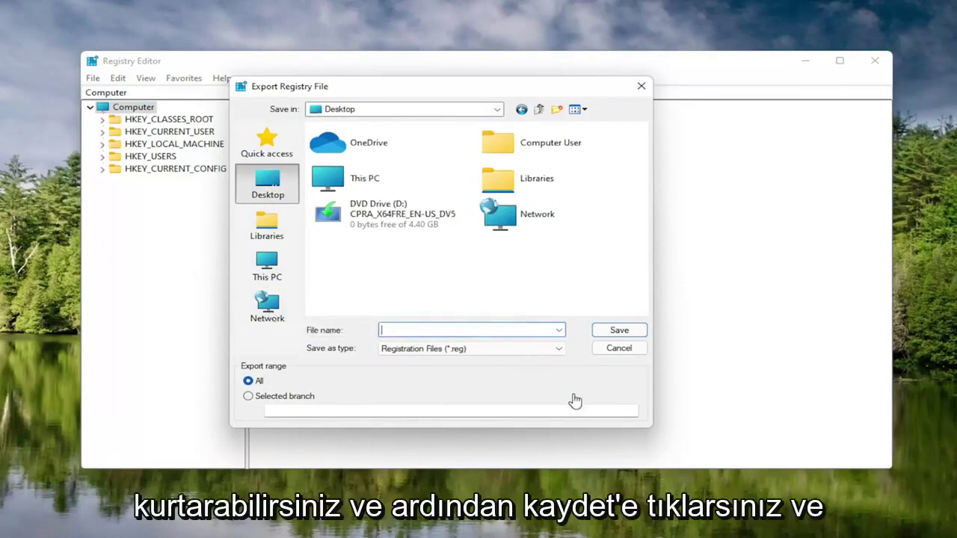
pyautogui.click(618, 349)
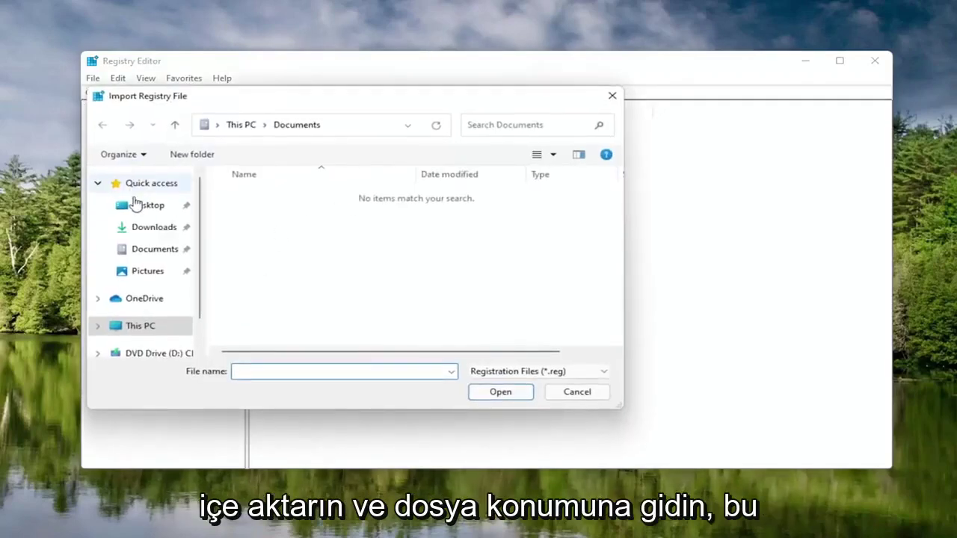
pyautogui.click(135, 207)
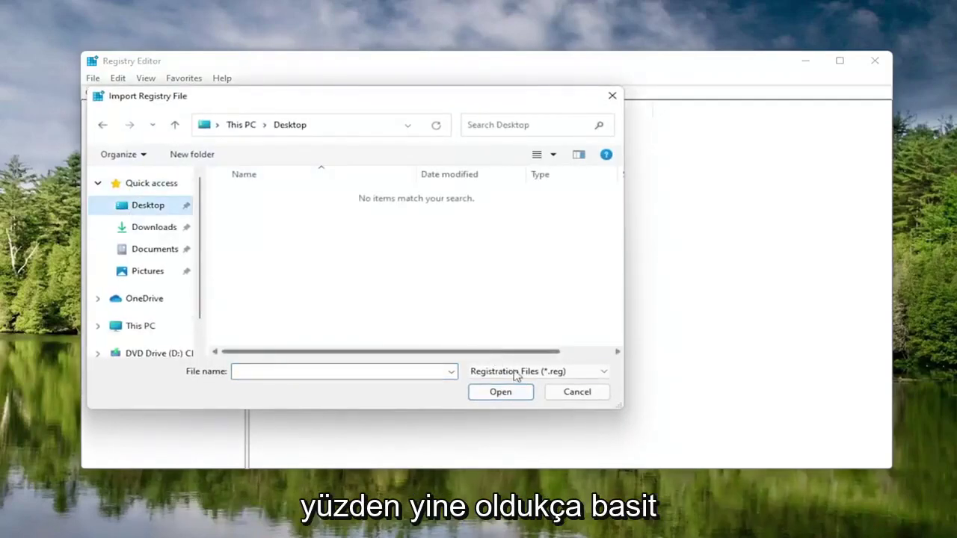
pyautogui.click(572, 393)
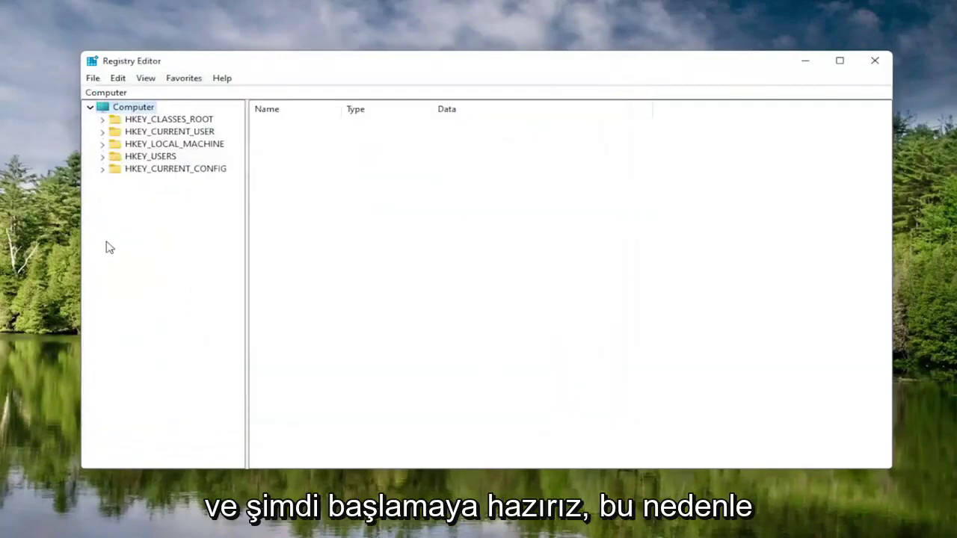
# Expand the registry tree down to HKEY_LOCAL_MACHINE\SOFTWARE\Microsoft\Windows NT\CurrentVersion, widening the key tree so the names are readable
pyautogui.doubleClick(159, 144)
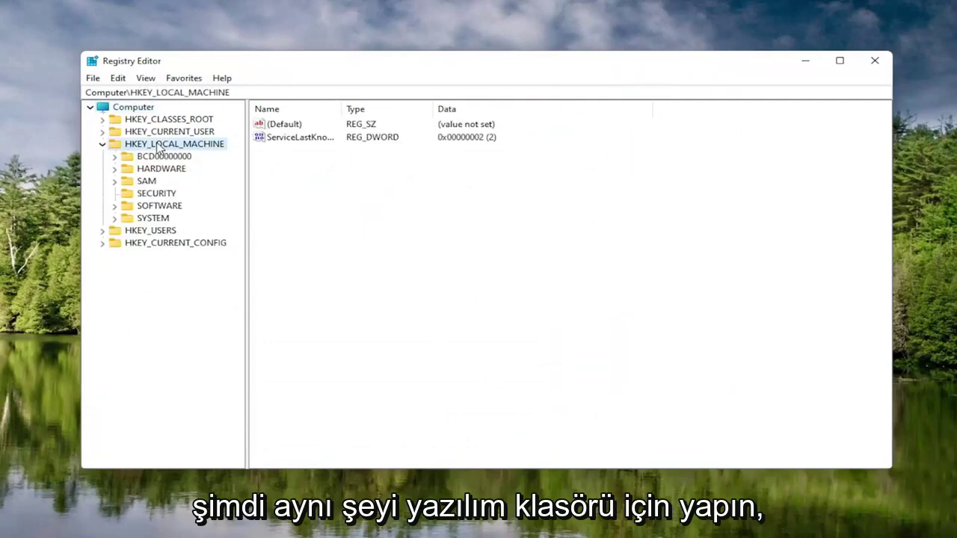
pyautogui.doubleClick(157, 206)
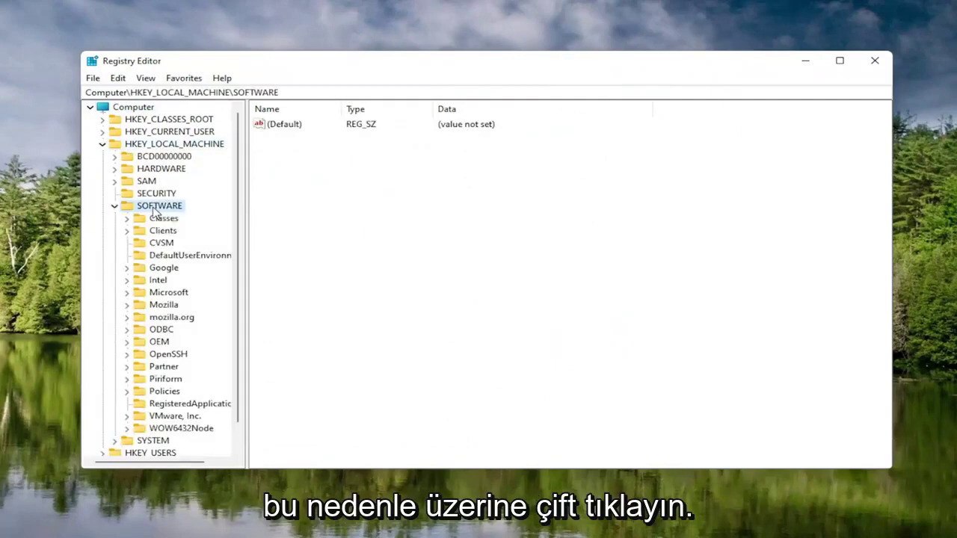
pyautogui.doubleClick(166, 292)
pyautogui.moveTo(248, 257); pyautogui.dragTo(309, 251)
pyautogui.scroll(-15, 187, 341)
pyautogui.scroll(-20, 188, 341)
pyautogui.scroll(-7, 187, 329)
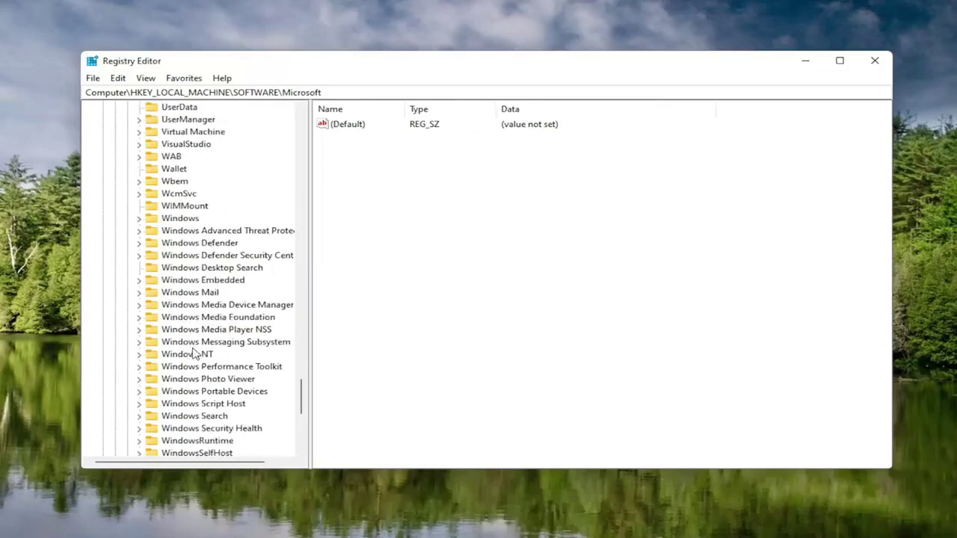
pyautogui.doubleClick(193, 355)
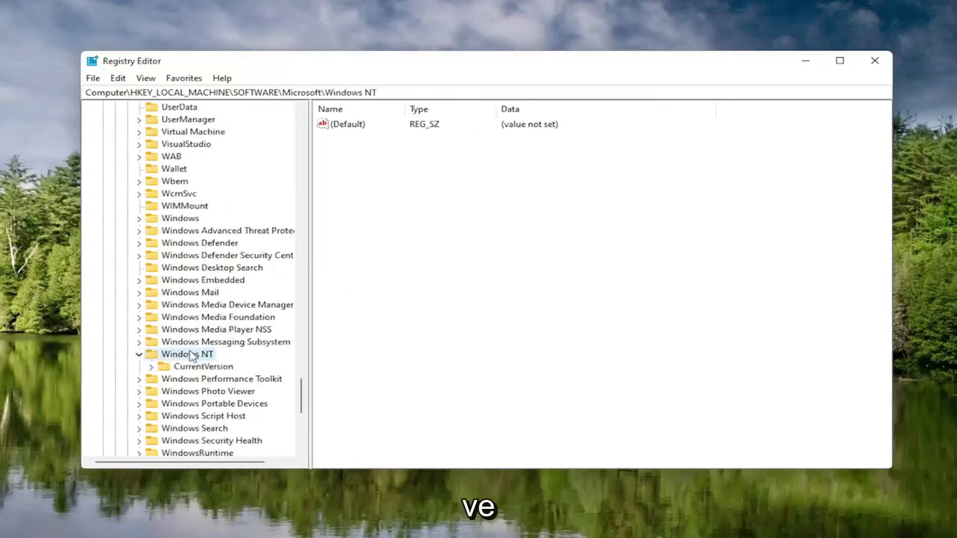
pyautogui.doubleClick(195, 367)
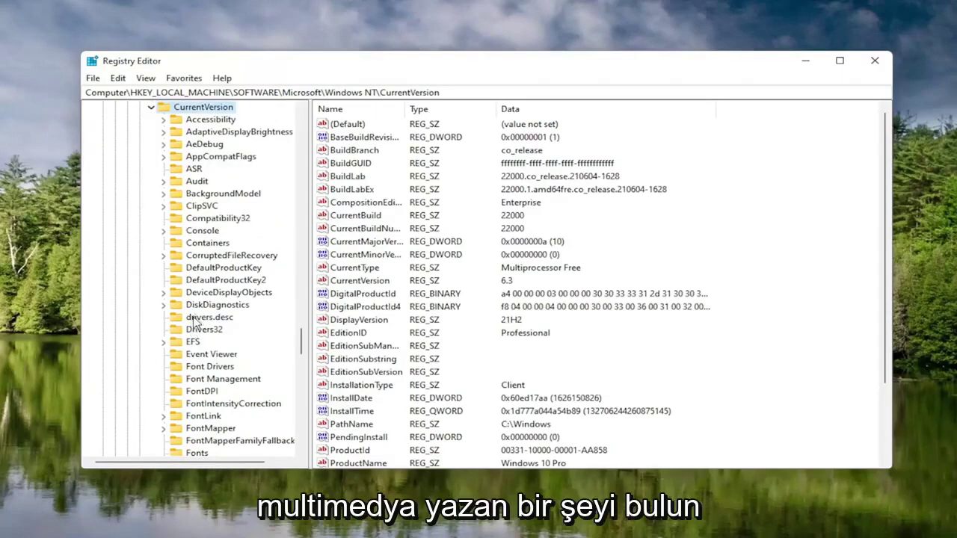
# Open the Multimedia\SystemProfile key under CurrentVersion and widen the Name column to show the full value names
pyautogui.scroll(-7, 192, 321)
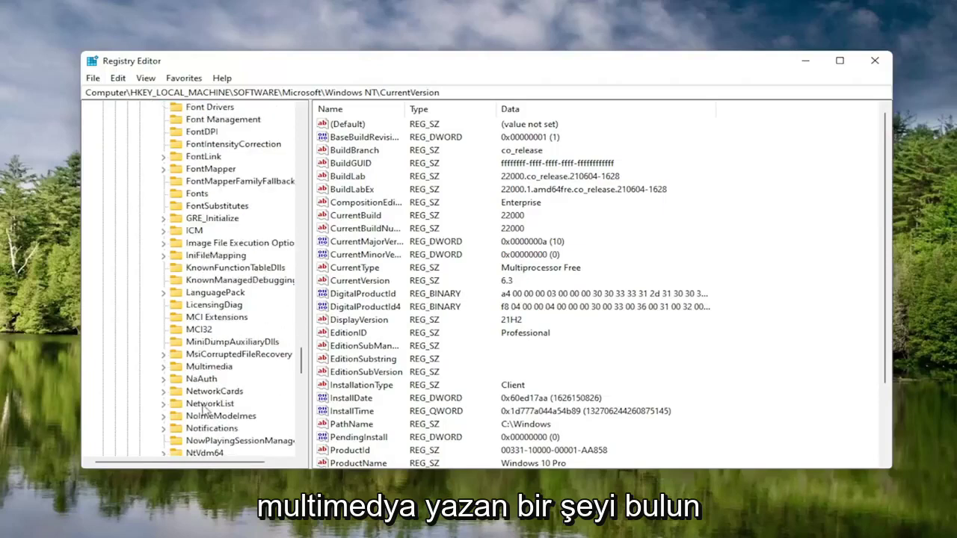
pyautogui.scroll(-1, 205, 330)
pyautogui.click(204, 333)
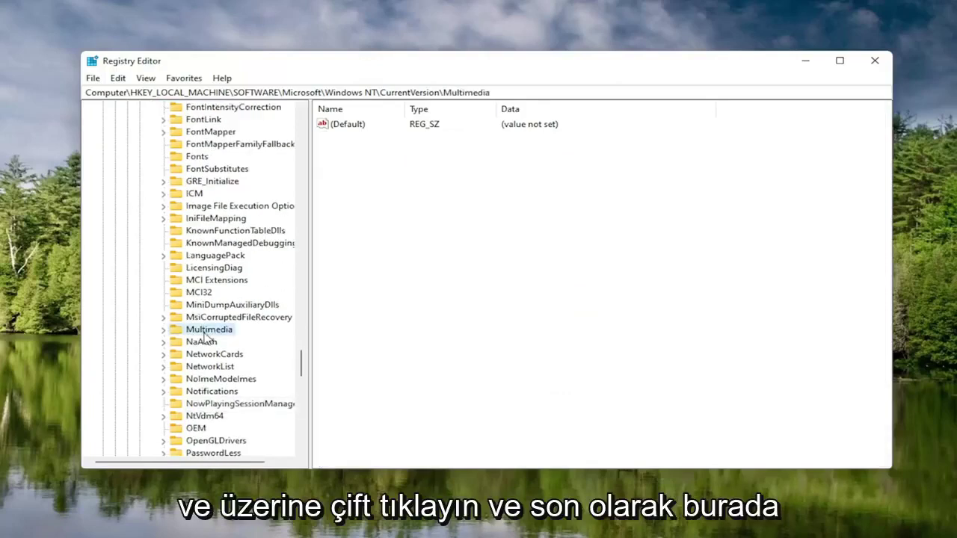
pyautogui.doubleClick(205, 333)
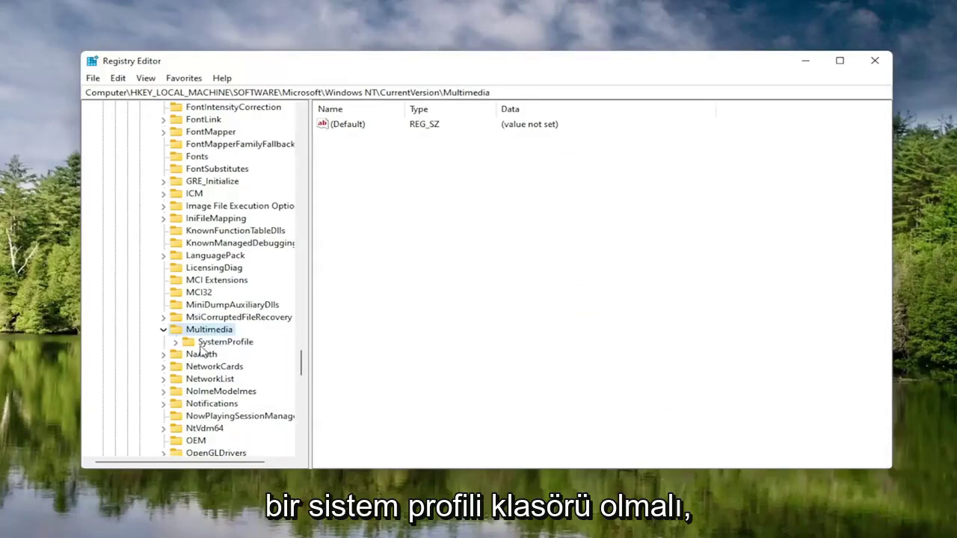
pyautogui.click(201, 345)
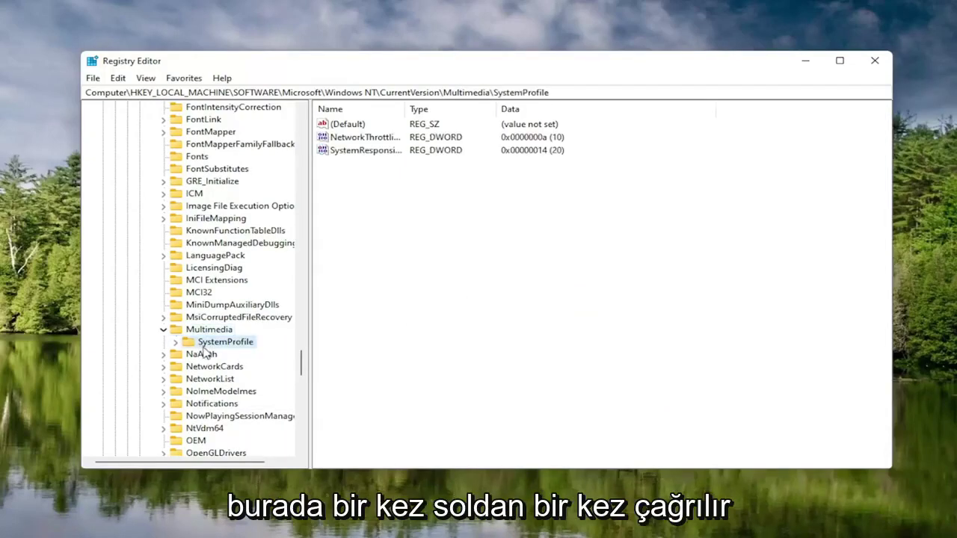
pyautogui.moveTo(405, 108); pyautogui.dragTo(496, 109)
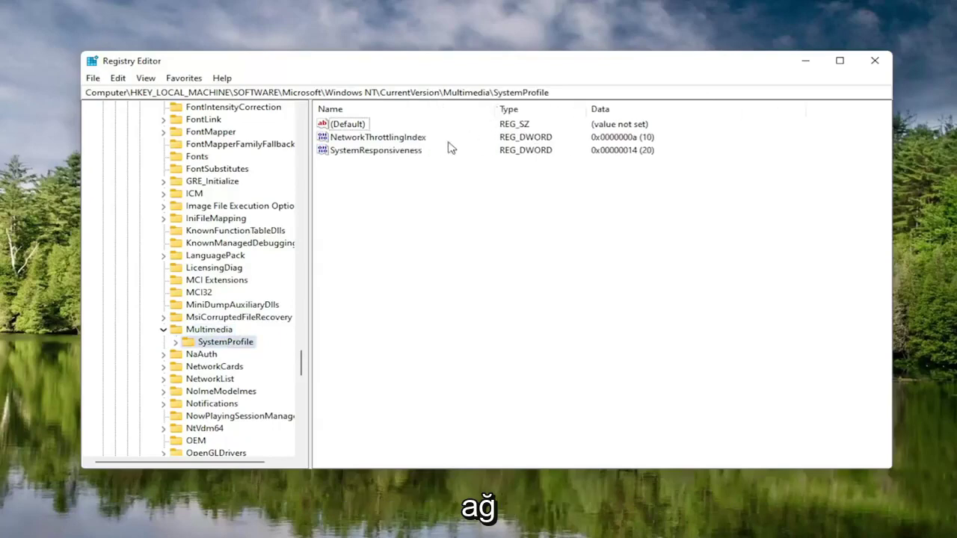
# Set the NetworkThrottlingIndex value data to FFFFFFFF with hexadecimal base
pyautogui.doubleClick(383, 139)
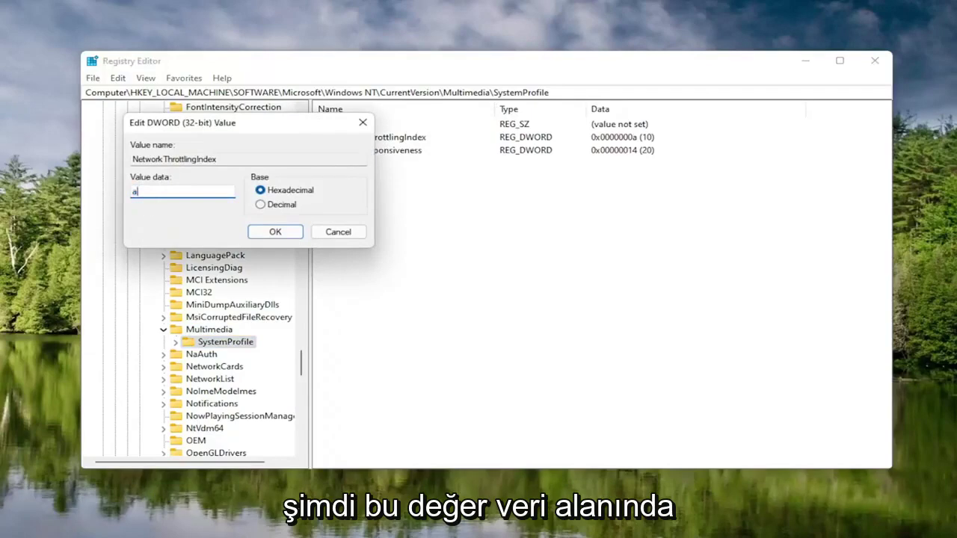
pyautogui.moveTo(207, 128); pyautogui.dragTo(488, 161)
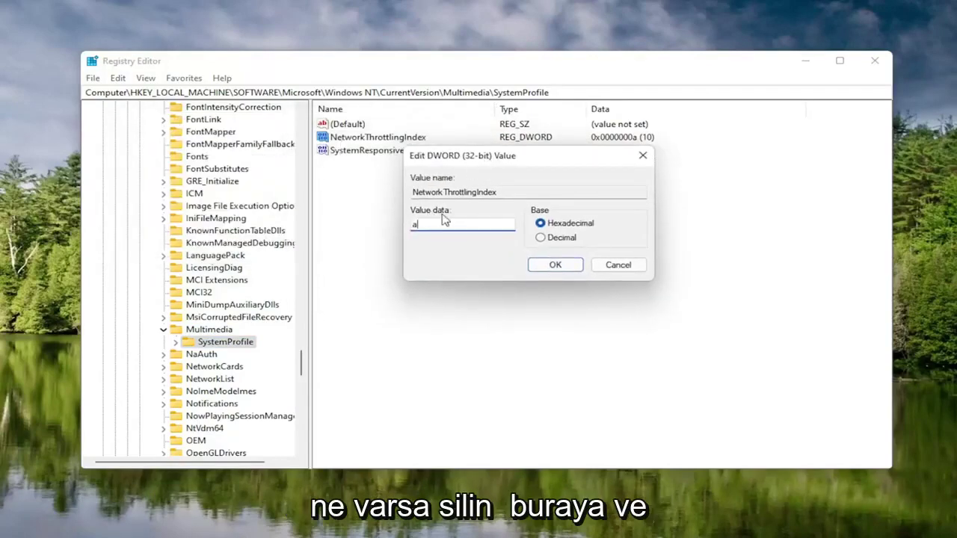
pyautogui.press('BackSpace')
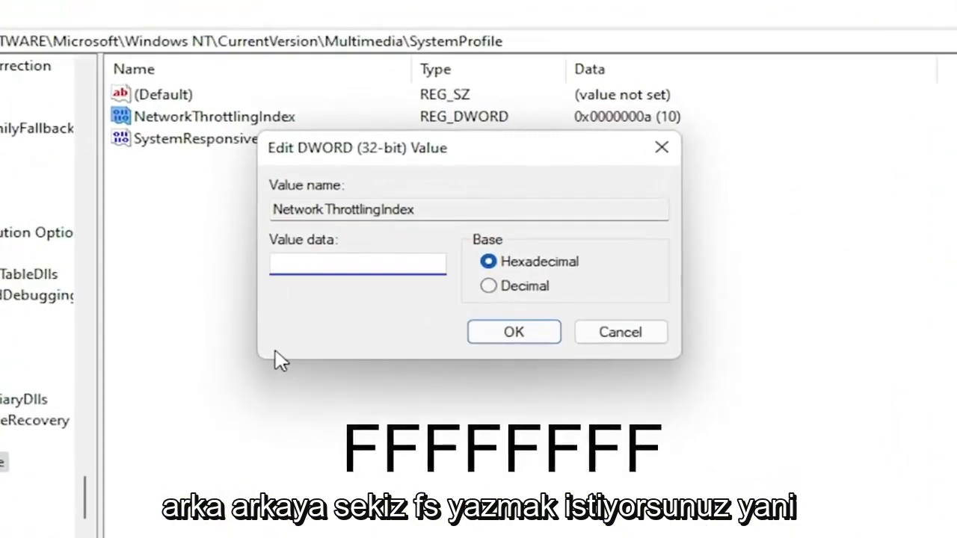
pyautogui.write('FFFF')
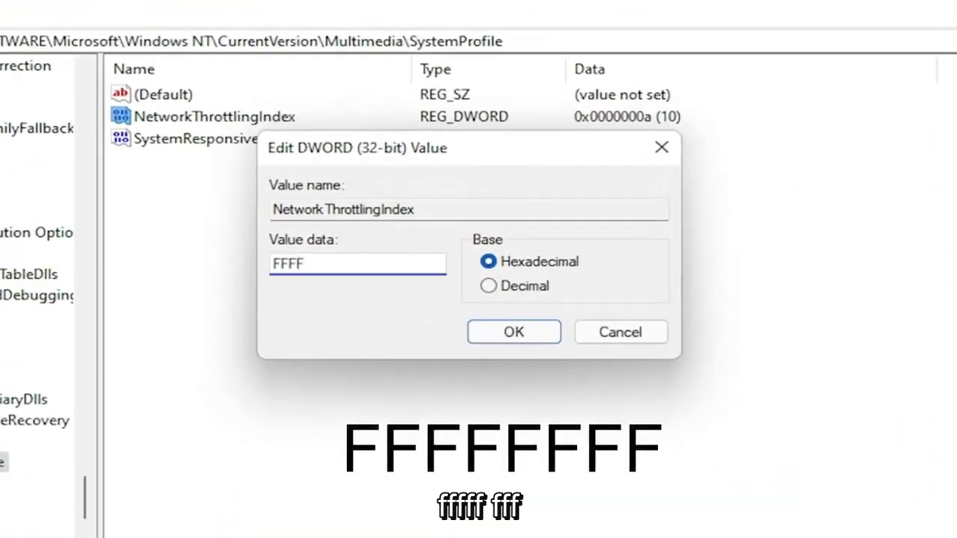
pyautogui.write('FFFF')
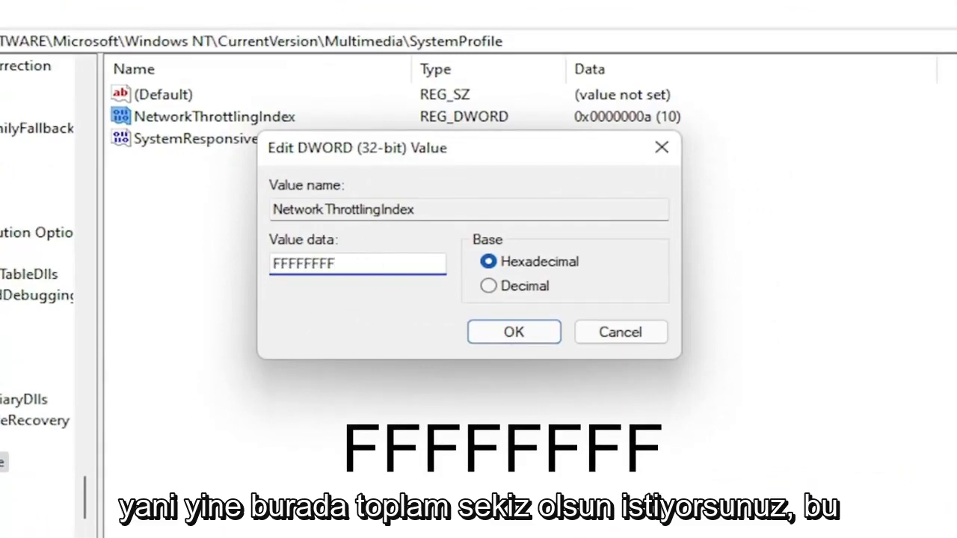
pyautogui.hotkey('shift', 'Left')
pyautogui.hotkey('shift', 'Left')
pyautogui.hotkey('shift', 'Left')
pyautogui.hotkey('shift', 'Left')
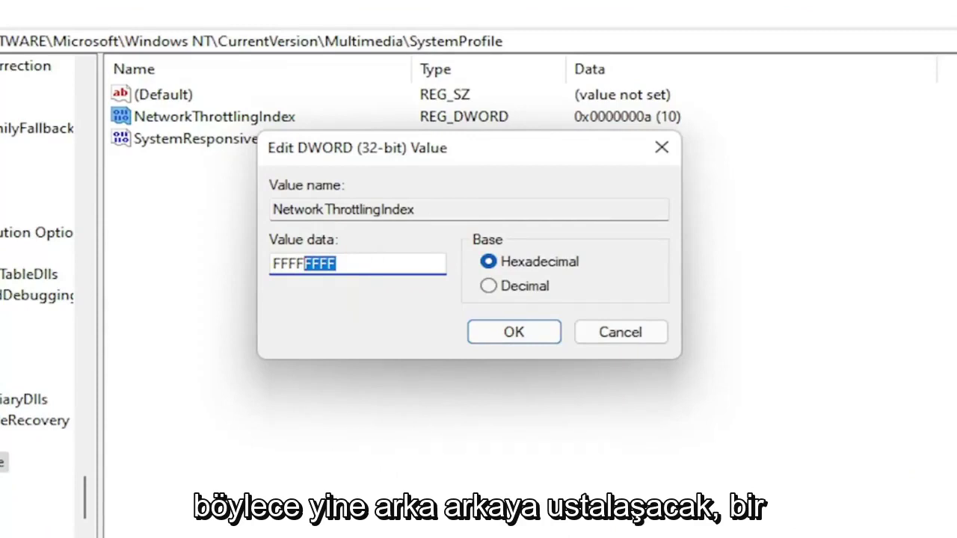
pyautogui.write('FFFF')
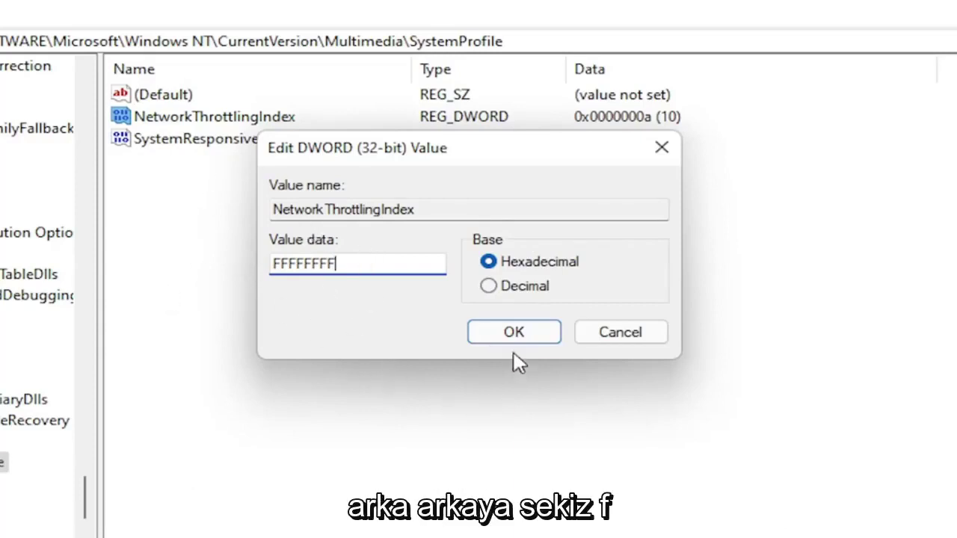
pyautogui.click(514, 333)
# Collapse the Microsoft, SOFTWARE and HKEY_LOCAL_MACHINE branches of the registry tree
pyautogui.moveTo(85, 503); pyautogui.dragTo(125, 97)
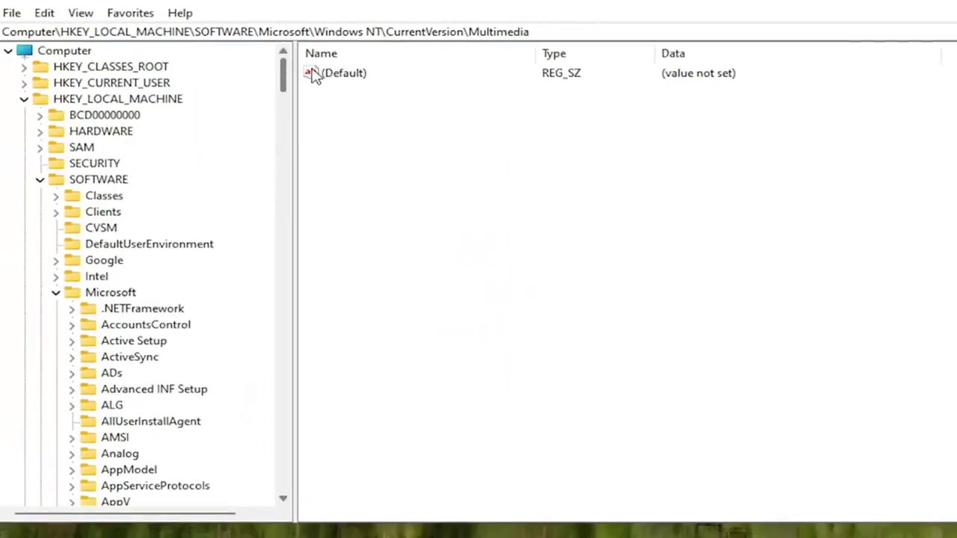
pyautogui.click(55, 292)
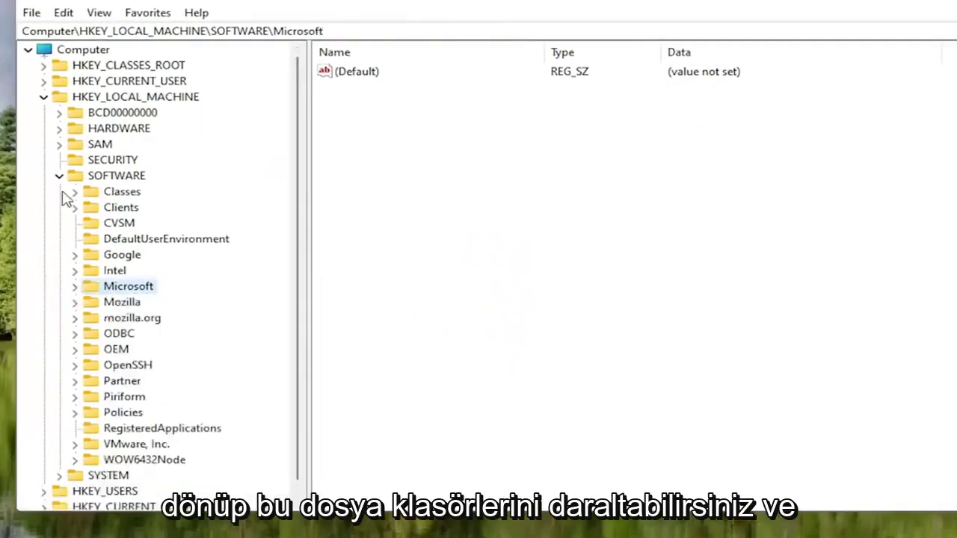
pyautogui.click(39, 179)
pyautogui.click(24, 99)
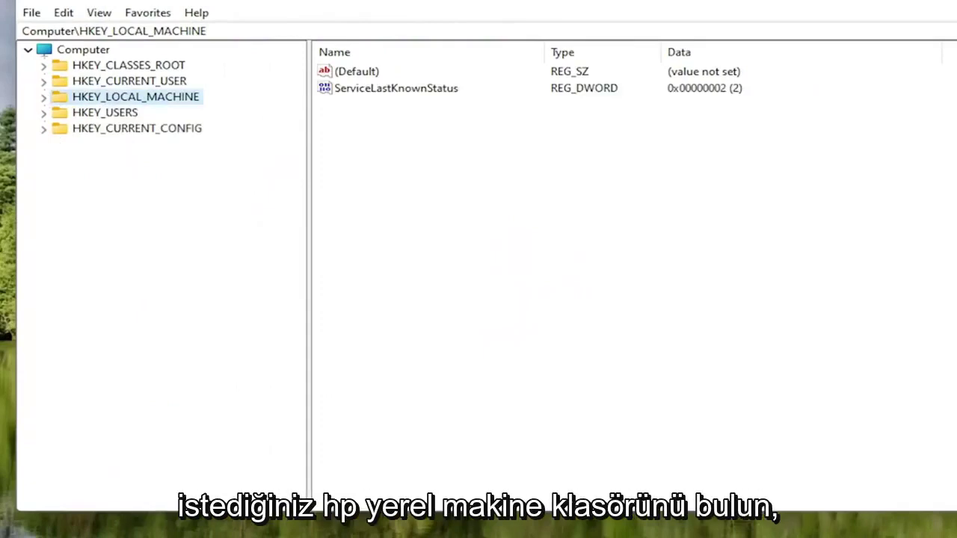
# Expand the registry tree down to HKEY_LOCAL_MACHINE\SYSTEM\CurrentControlSet\Services
pyautogui.doubleClick(166, 100)
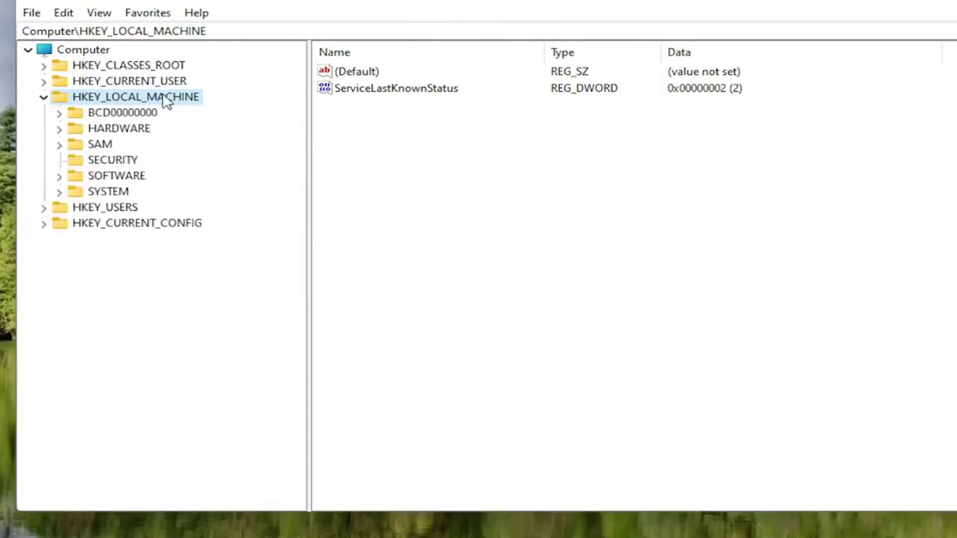
pyautogui.doubleClick(109, 192)
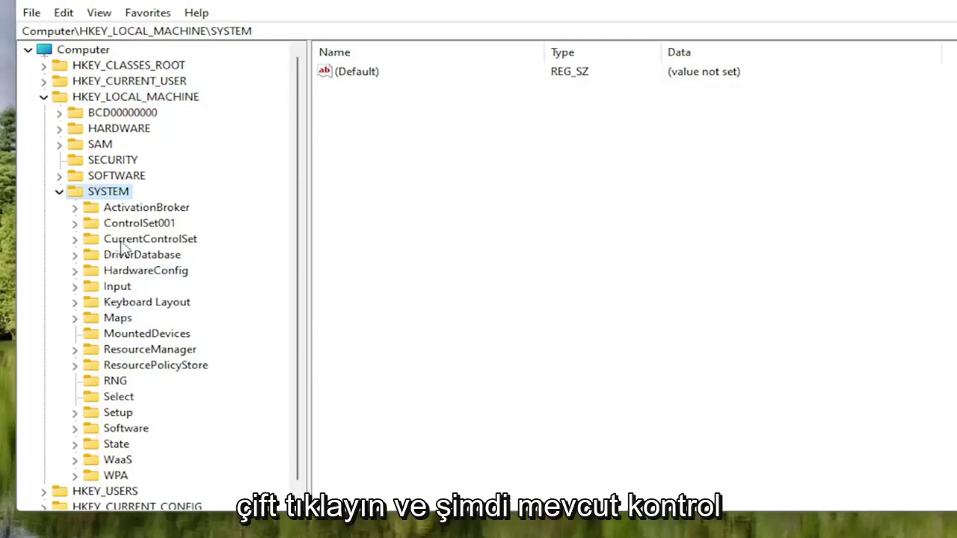
pyautogui.doubleClick(157, 240)
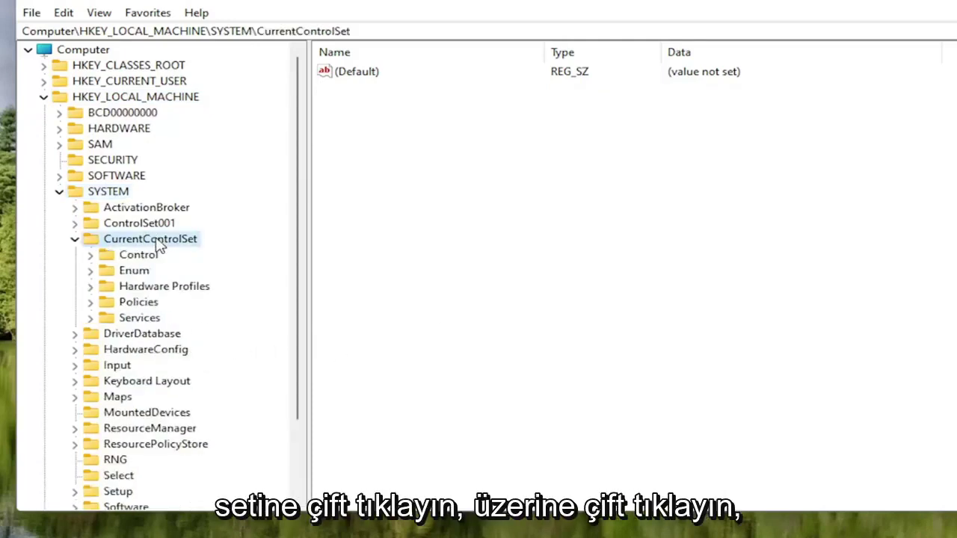
pyautogui.doubleClick(135, 318)
# Find the Tcpip key among the Services subkeys and expand it
pyautogui.scroll(-8, 171, 379)
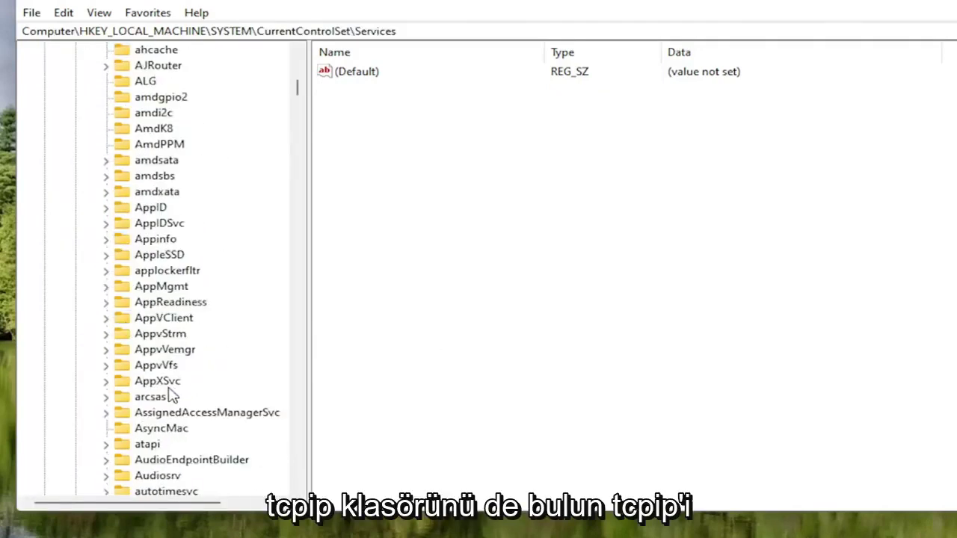
pyautogui.scroll(-12, 172, 394)
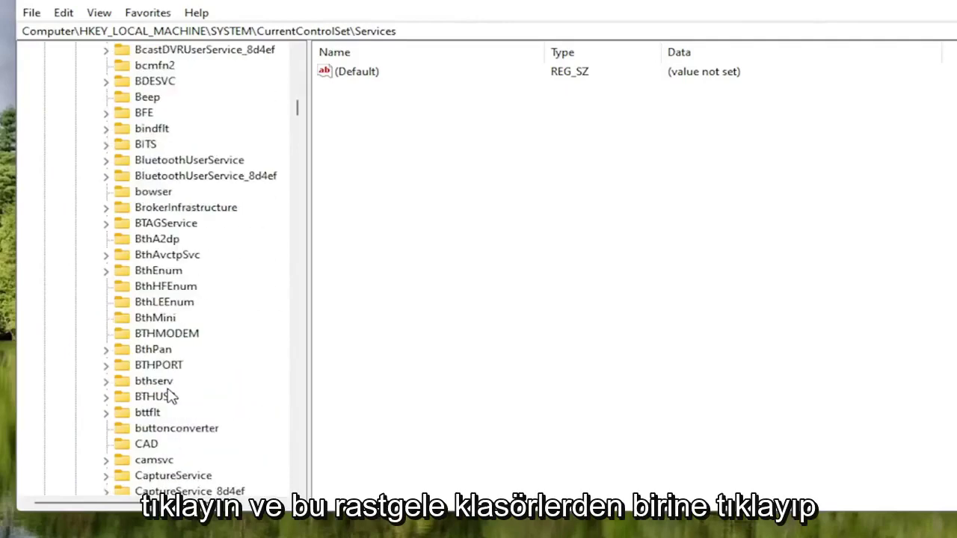
pyautogui.scroll(-17, 171, 396)
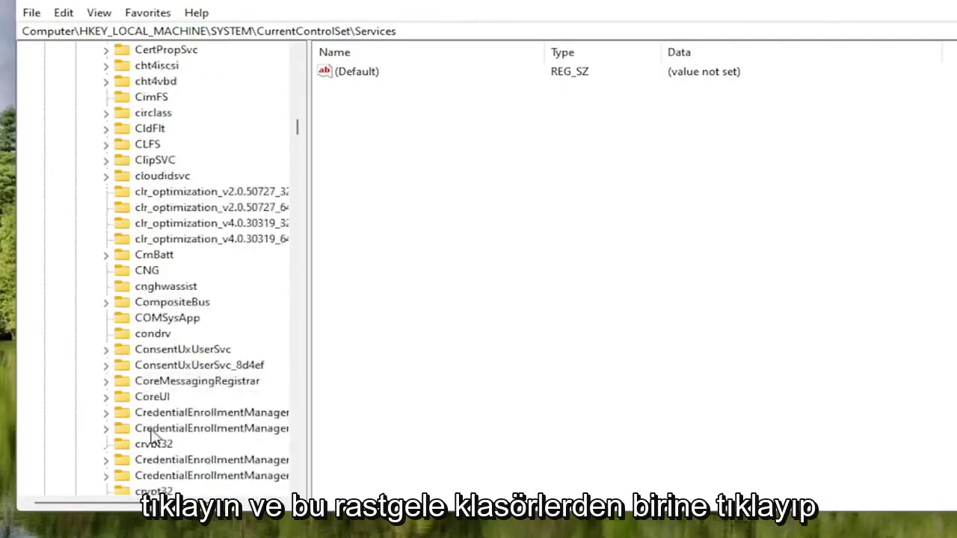
pyautogui.click(165, 354)
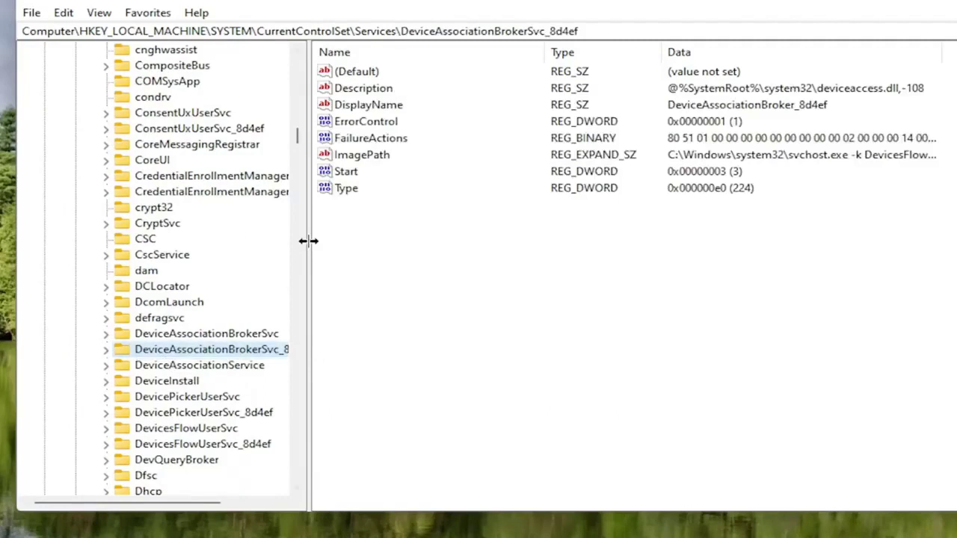
pyautogui.write('tc')
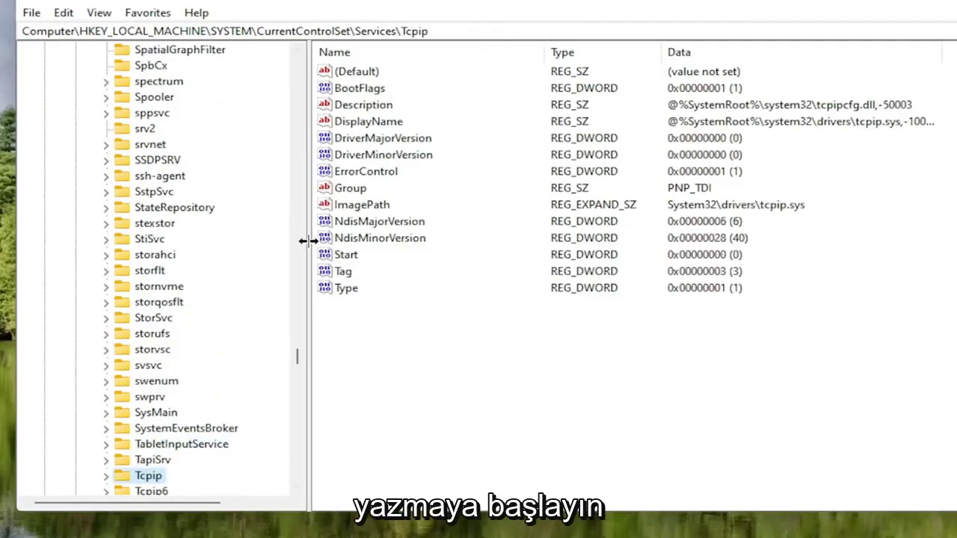
pyautogui.scroll(-2, 181, 424)
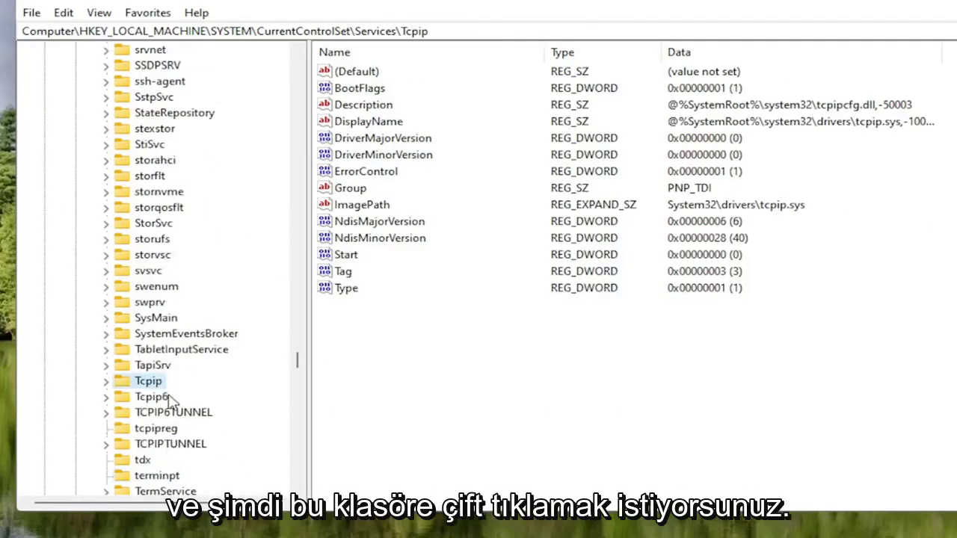
pyautogui.scroll(-2, 187, 396)
pyautogui.doubleClick(138, 290)
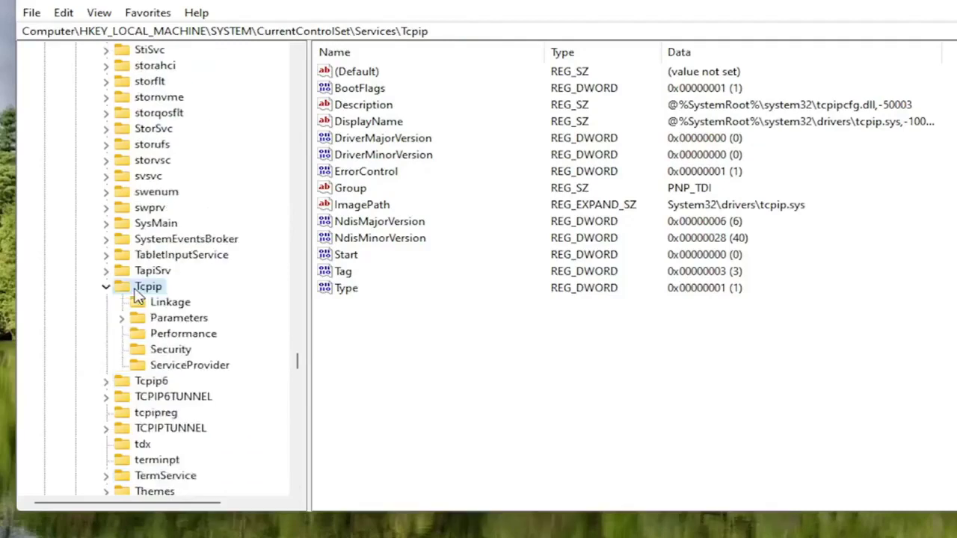
# Expand Parameters\Interfaces under Tcpip and widen the key tree to show more of the interface key names
pyautogui.doubleClick(158, 321)
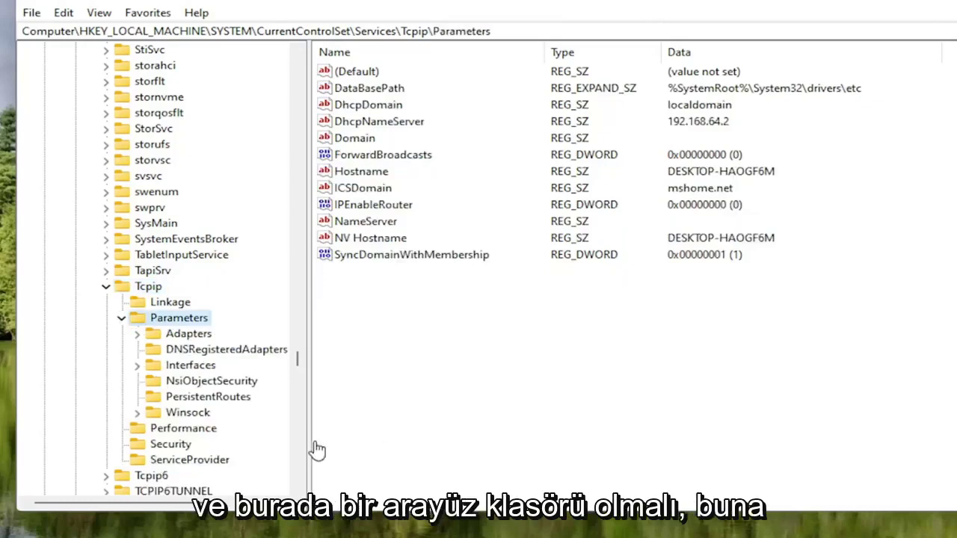
pyautogui.click(168, 366)
pyautogui.doubleClick(171, 368)
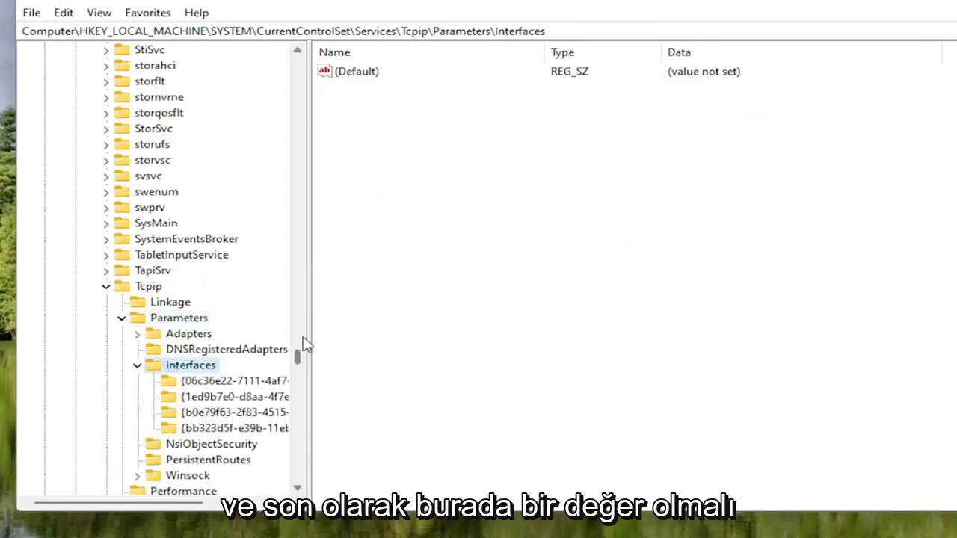
pyautogui.moveTo(309, 351); pyautogui.dragTo(361, 351)
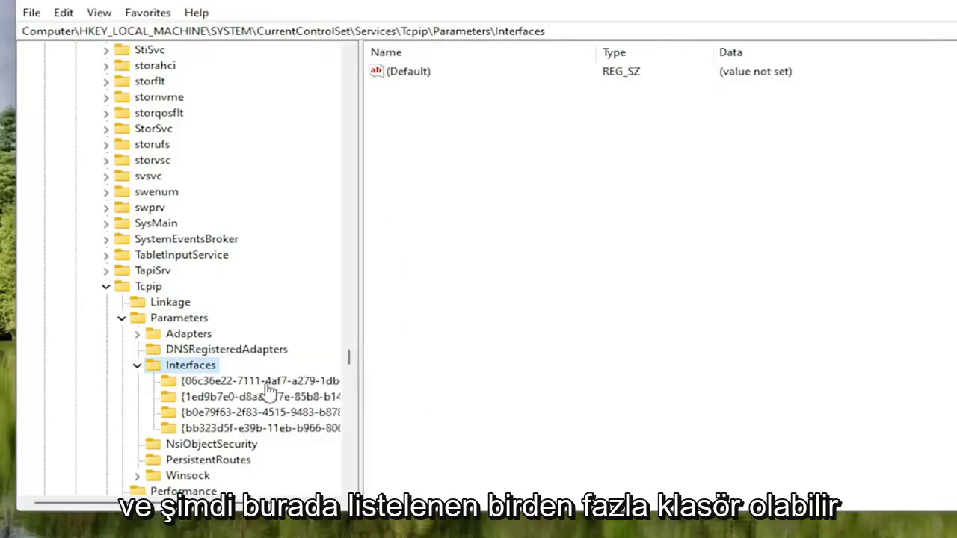
pyautogui.click(259, 382)
pyautogui.click(247, 396)
pyautogui.click(235, 415)
pyautogui.click(224, 428)
pyautogui.click(224, 412)
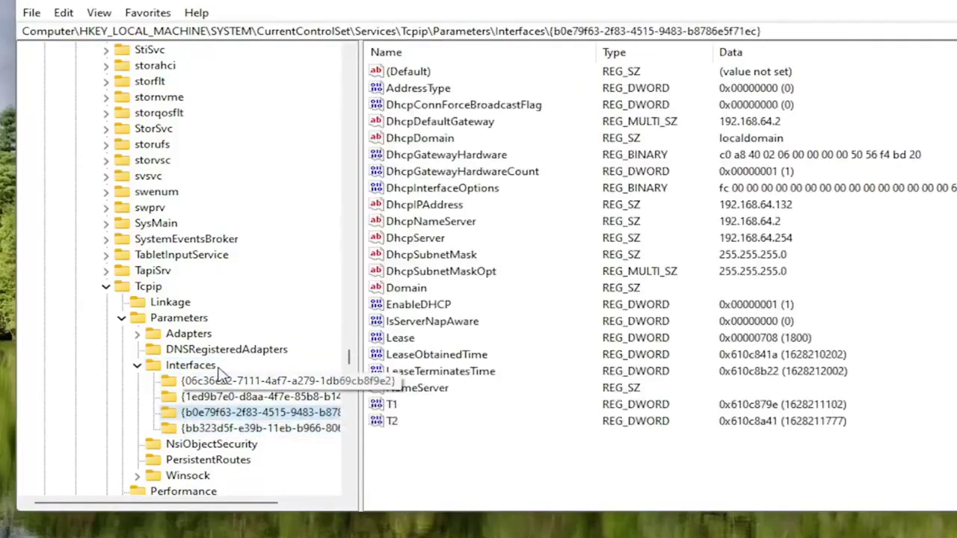
pyautogui.click(185, 429)
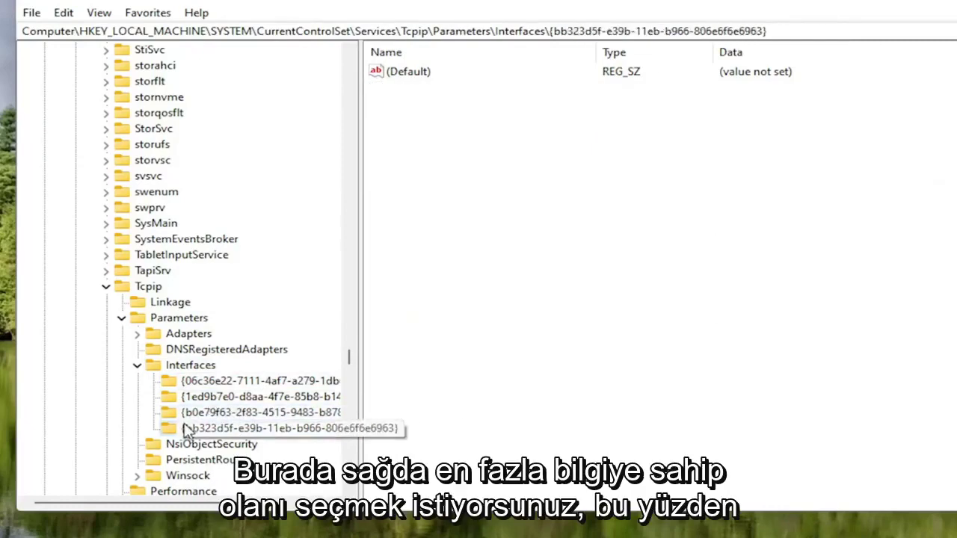
pyautogui.click(187, 396)
pyautogui.click(187, 381)
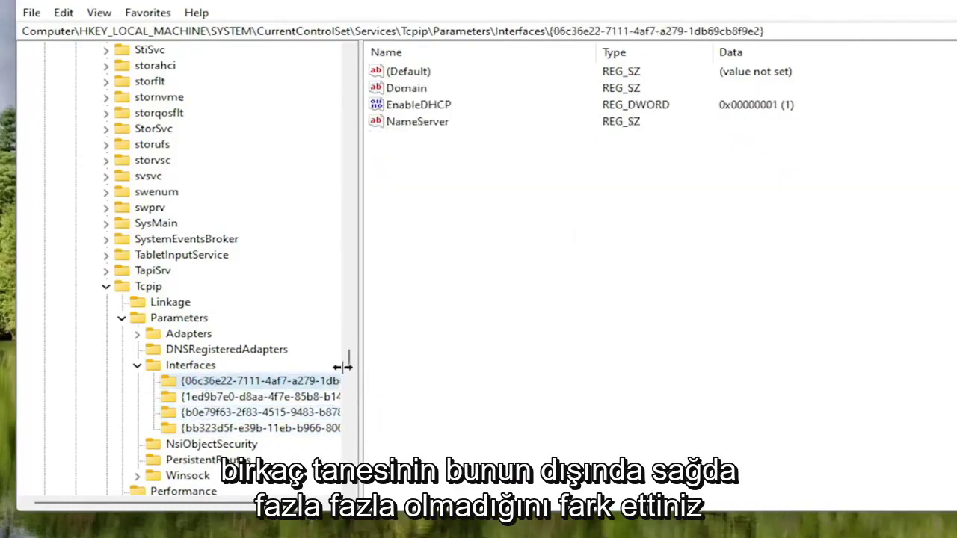
pyautogui.click(224, 397)
pyautogui.click(224, 413)
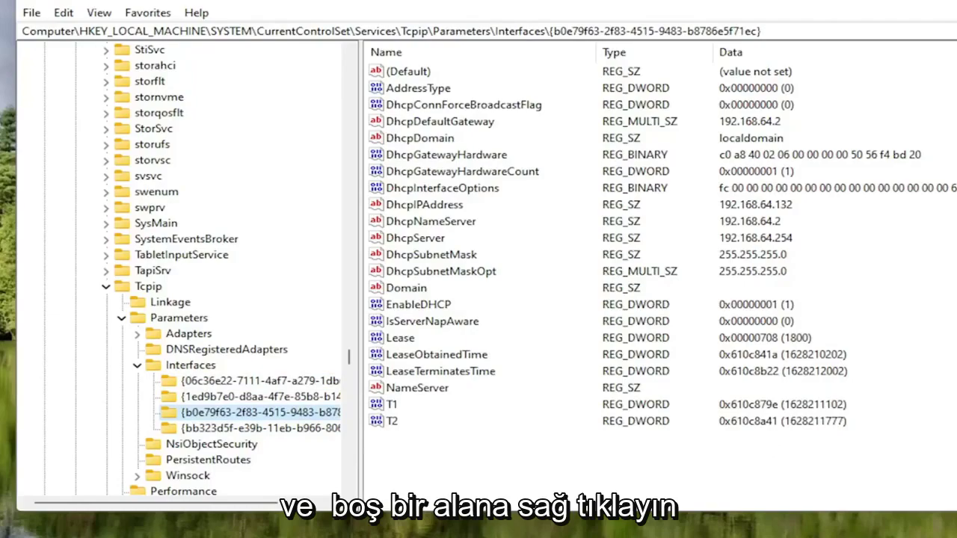
# Create a DWORD (32-bit) value named TCPackFrequency in the selected interface key
pyautogui.rightClick(415, 456)
pyautogui.moveTo(468, 465)
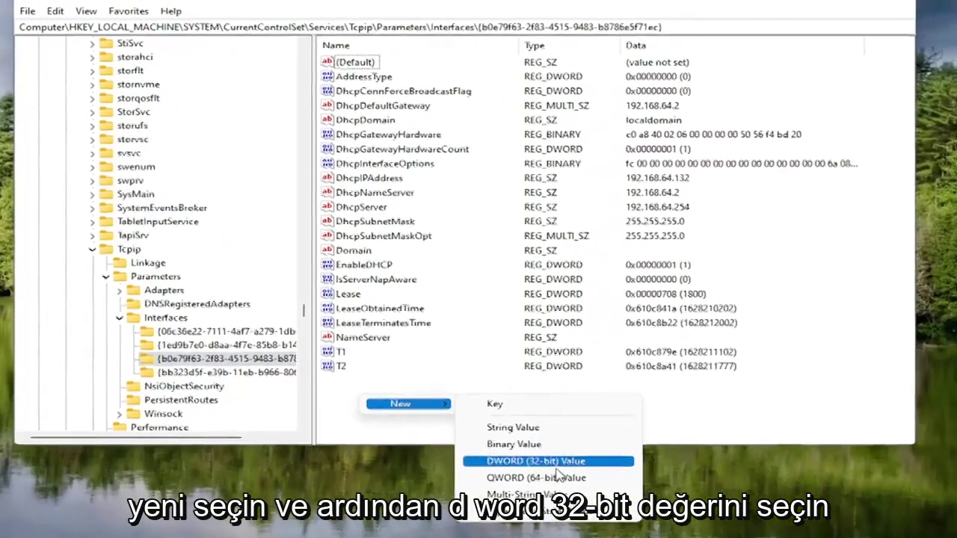
pyautogui.click(593, 500)
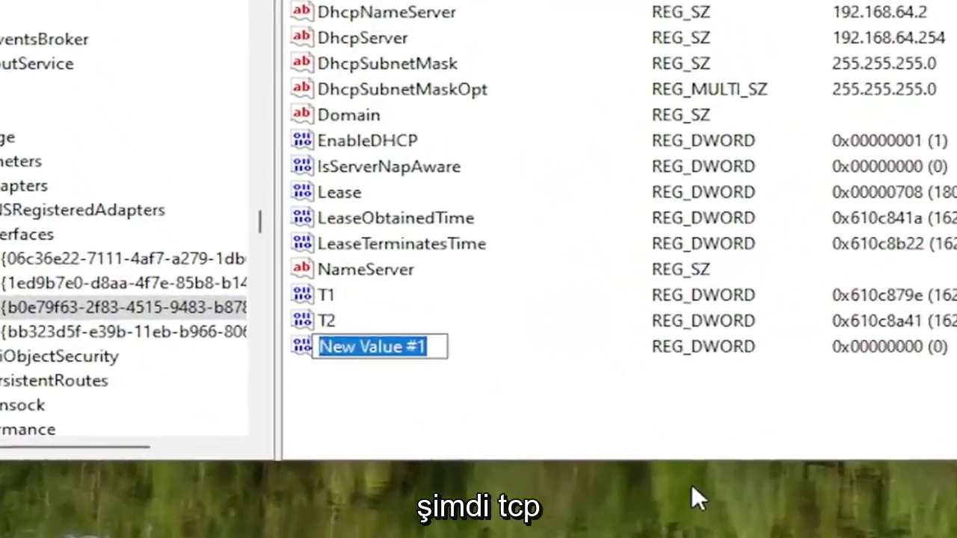
pyautogui.write('TCP')
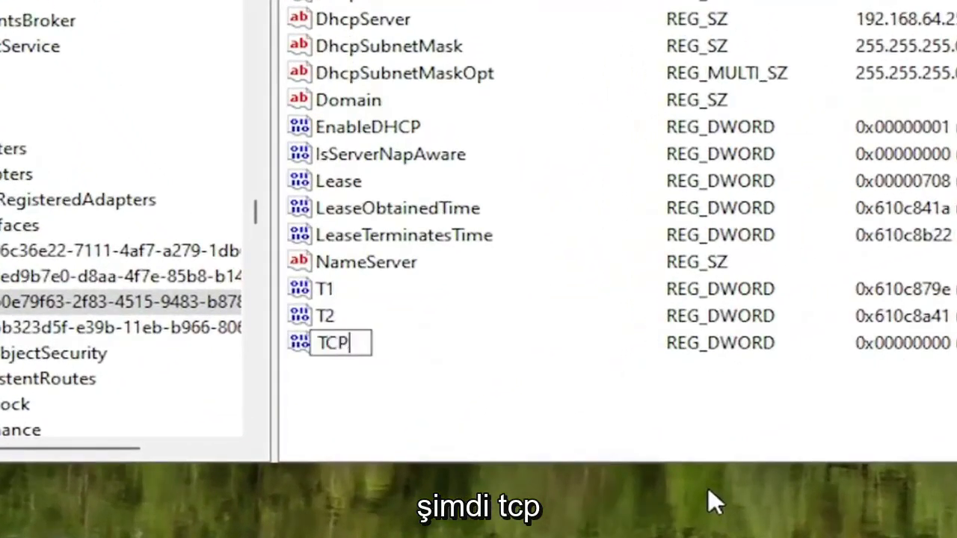
pyautogui.write('ack')
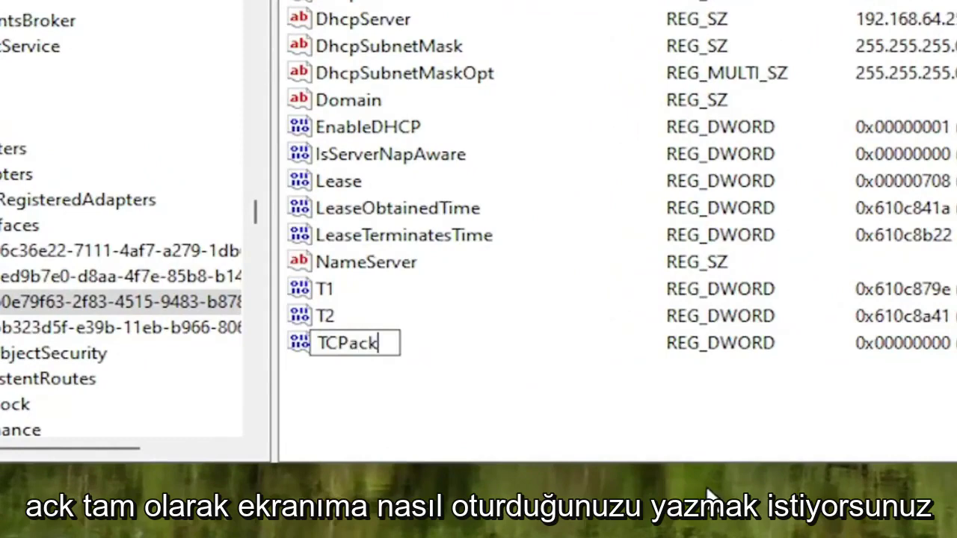
pyautogui.write('Frequebnc')
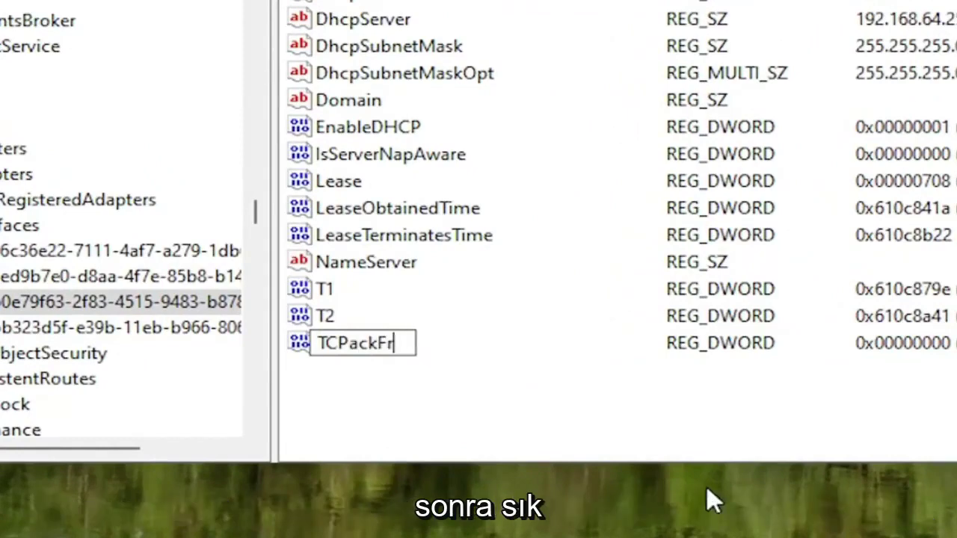
pyautogui.press('BackSpace')
pyautogui.press('BackSpace')
pyautogui.press('BackSpace')
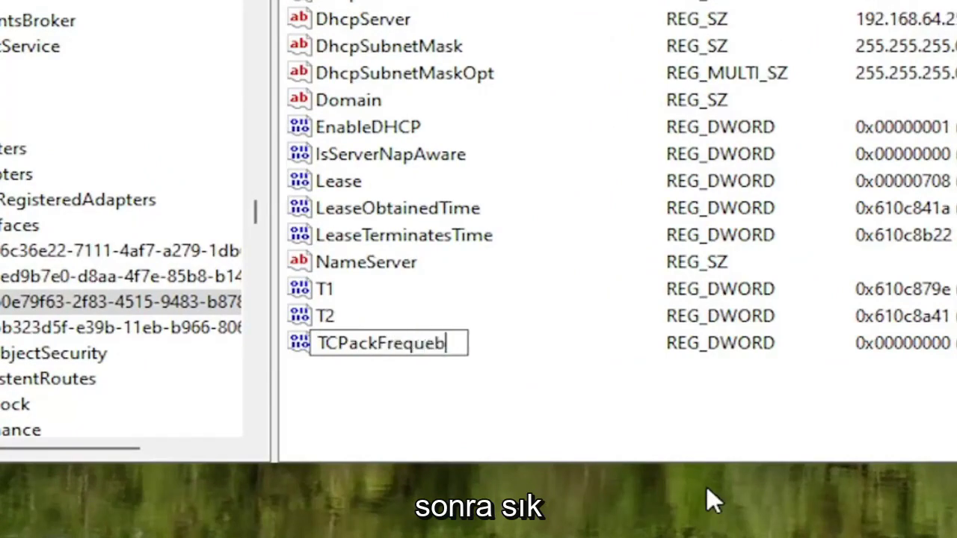
pyautogui.write('ncy')
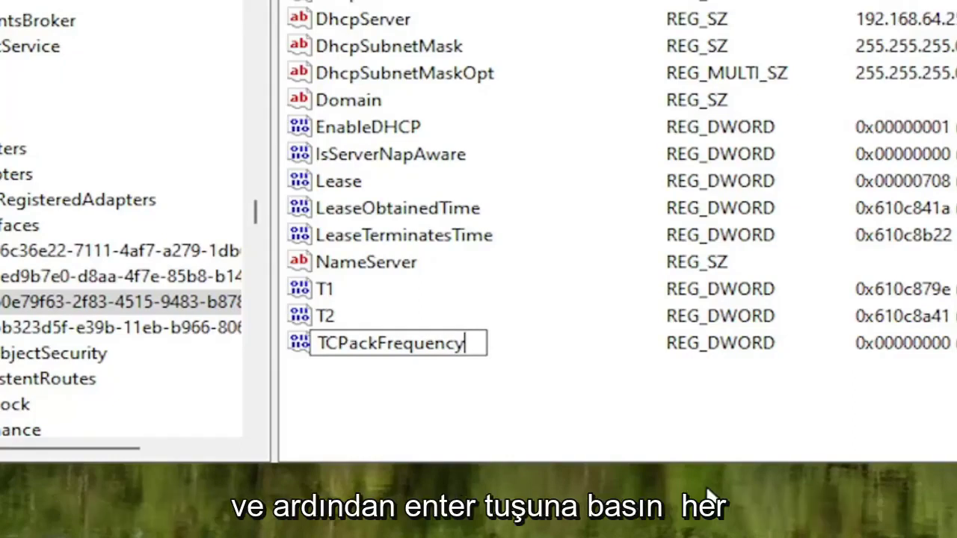
pyautogui.press('Return')
pyautogui.click(398, 387)
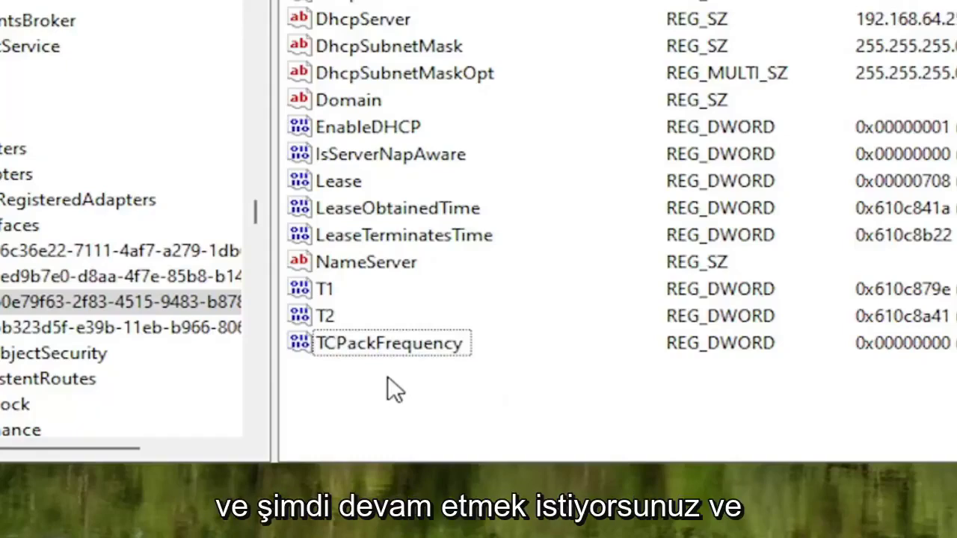
# Add another DWORD (32-bit) value named TCPNoDelay to the same interface key
pyautogui.rightClick(388, 377)
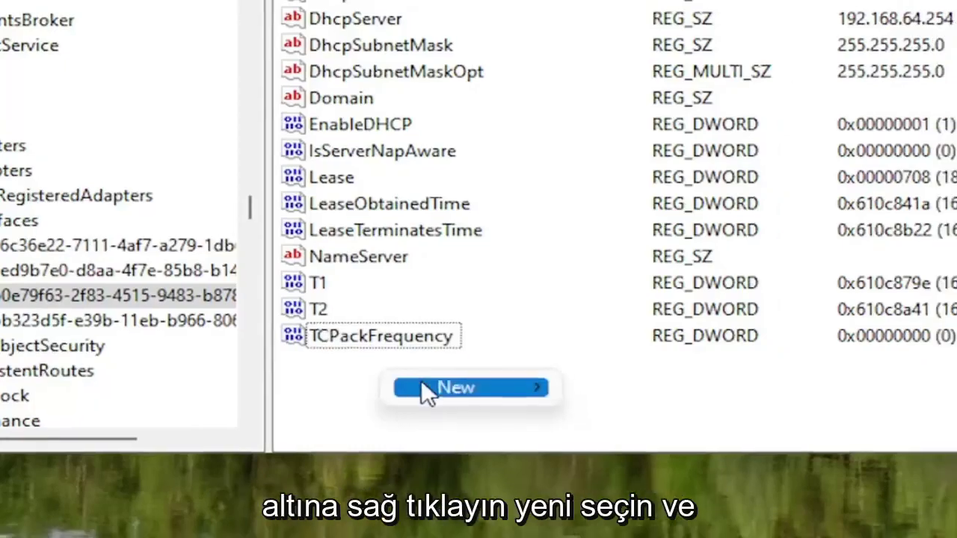
pyautogui.moveTo(443, 390)
pyautogui.click(615, 455)
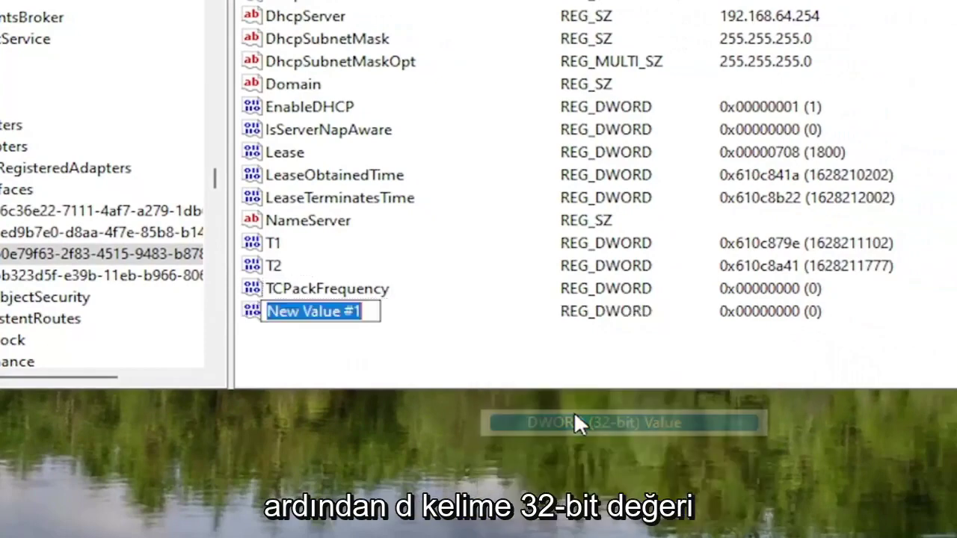
pyautogui.write('TCP')
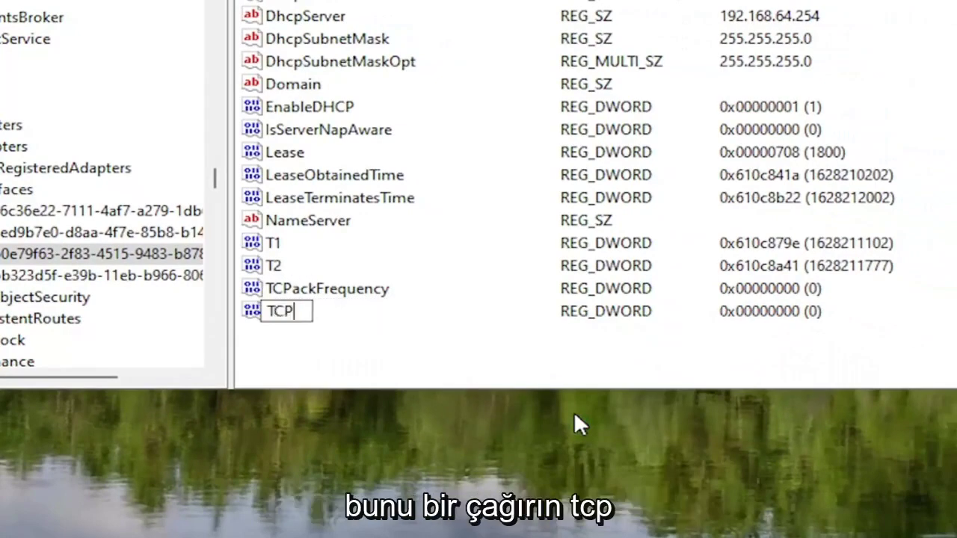
pyautogui.write('NoDelay')
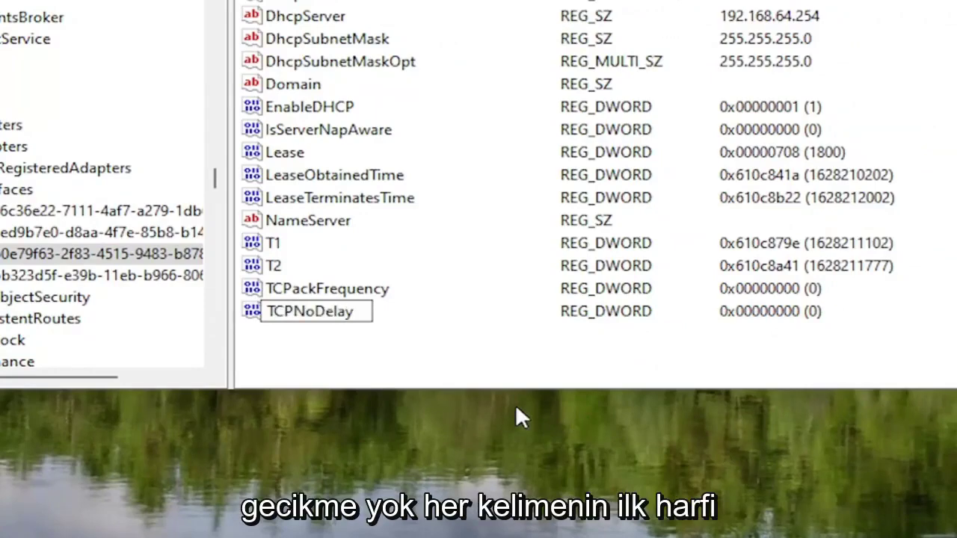
pyautogui.press('Return')
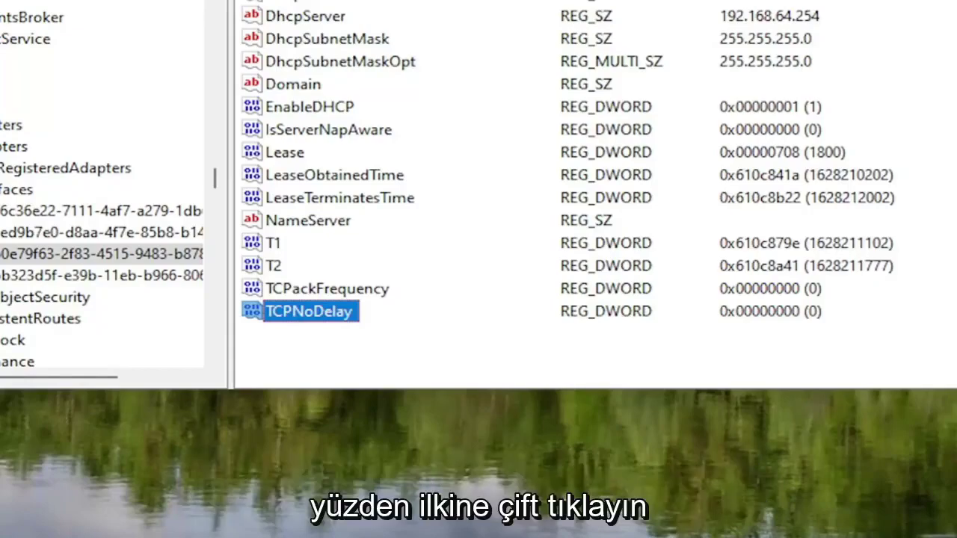
# Set the TCPackFrequency value data to 1
pyautogui.doubleClick(358, 288)
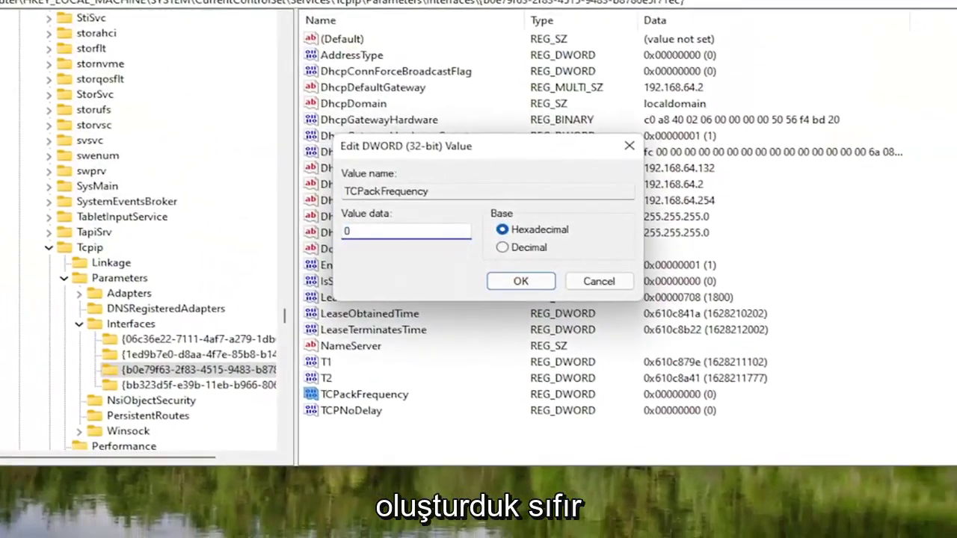
pyautogui.press('BackSpace')
pyautogui.write('1')
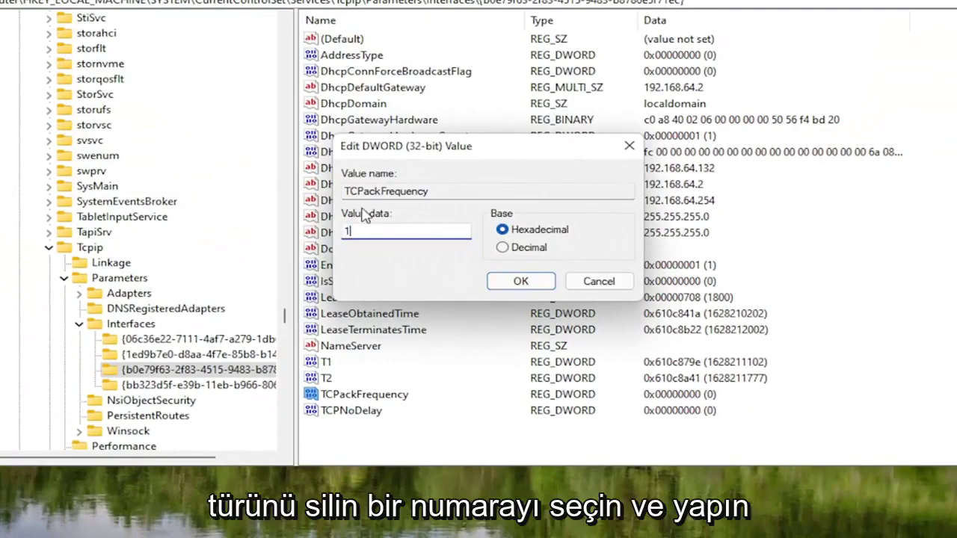
pyautogui.click(502, 281)
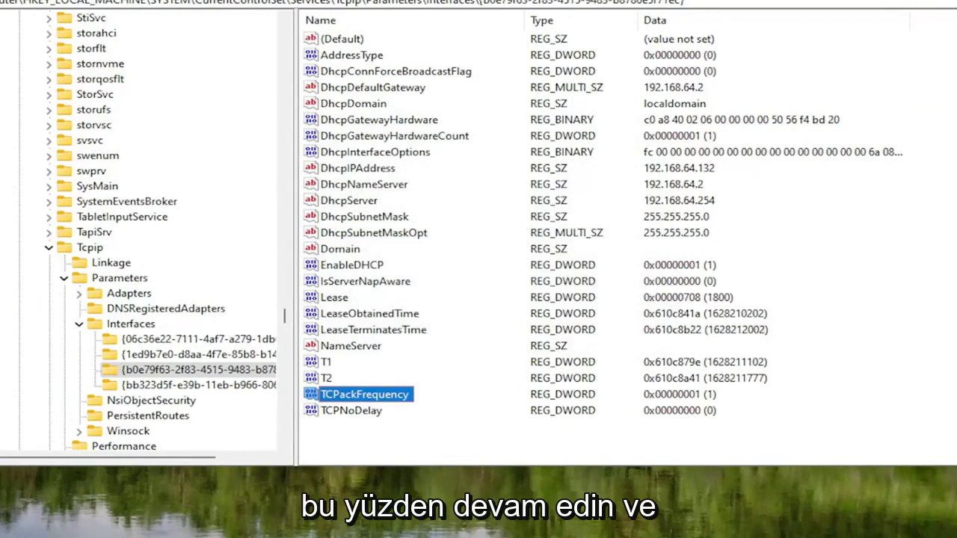
# Set the TCPNoDelay value data to 1 in the interface key
pyautogui.doubleClick(351, 411)
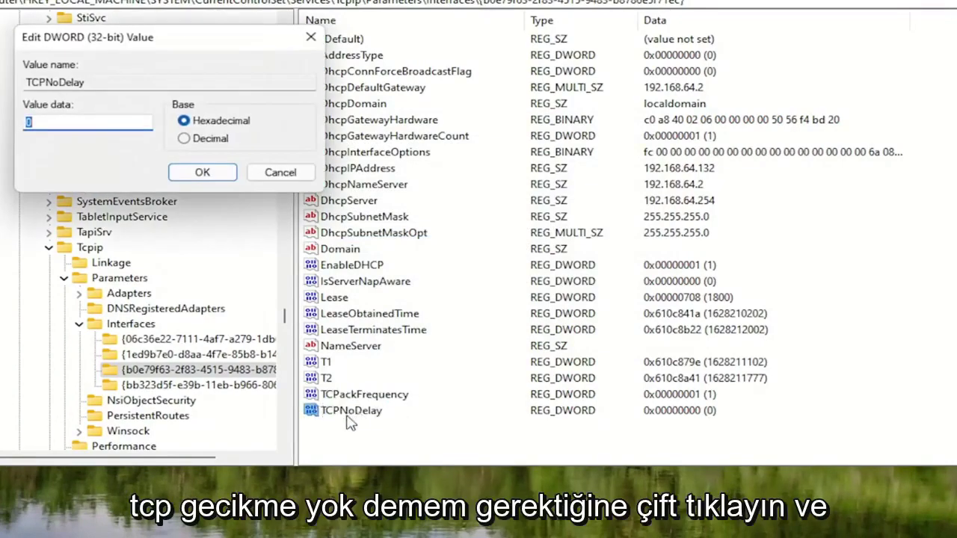
pyautogui.moveTo(190, 49); pyautogui.dragTo(447, 158)
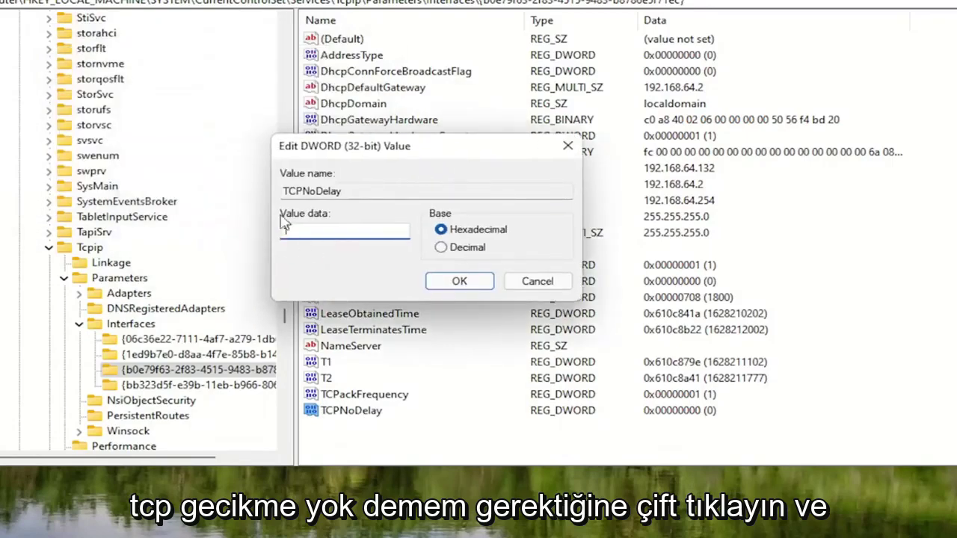
pyautogui.write('1')
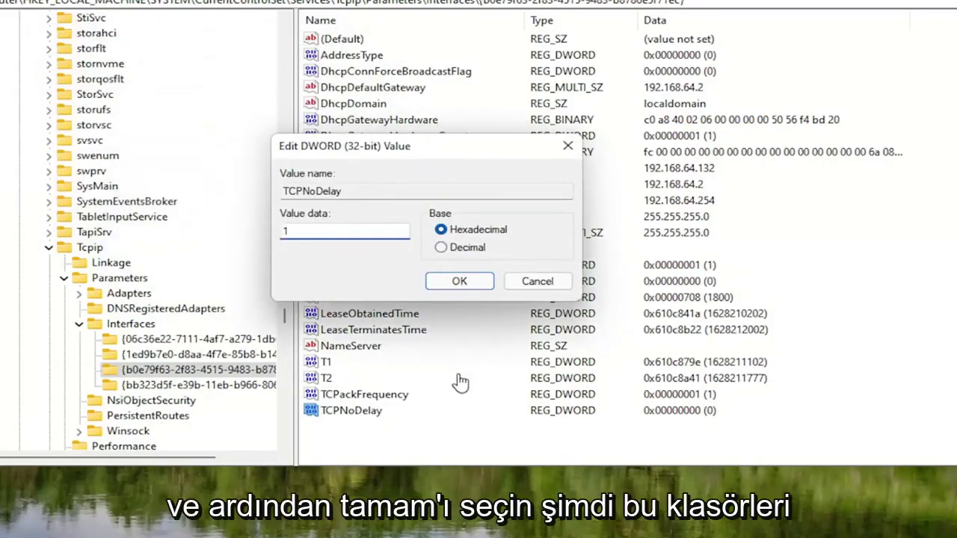
pyautogui.click(479, 287)
# Collapse the open keys from Interfaces up through Parameters, Tcpip, Services and CurrentControlSet to SYSTEM
pyautogui.click(79, 324)
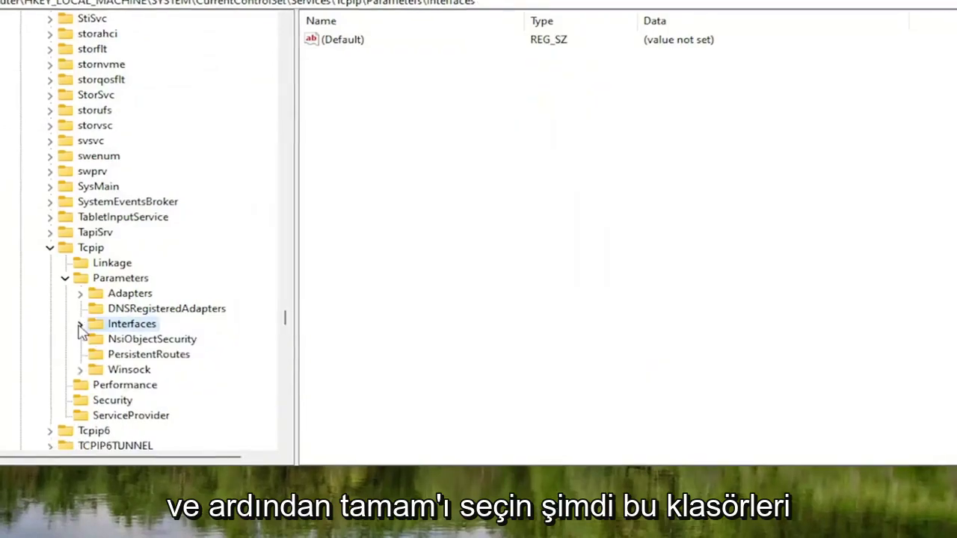
pyautogui.click(64, 278)
pyautogui.click(48, 247)
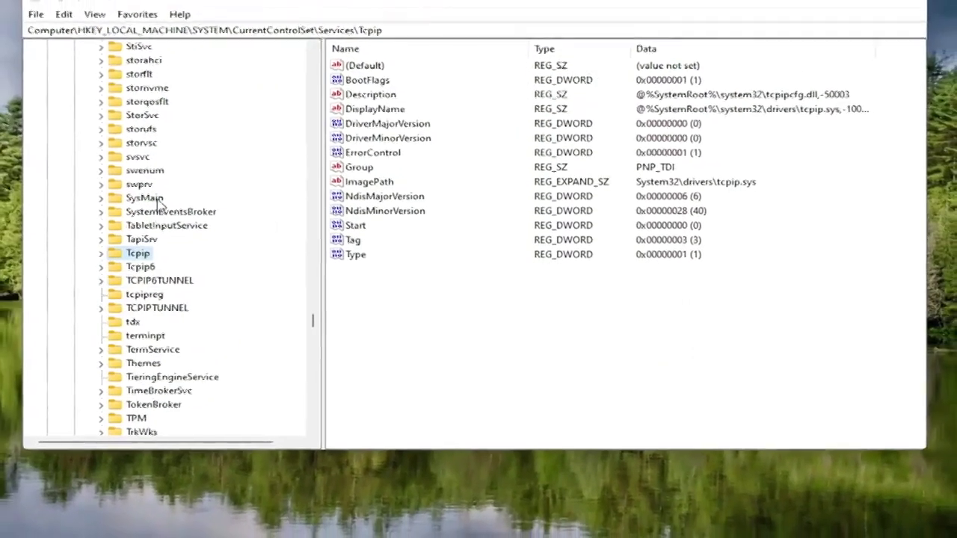
pyautogui.scroll(8, 158, 204)
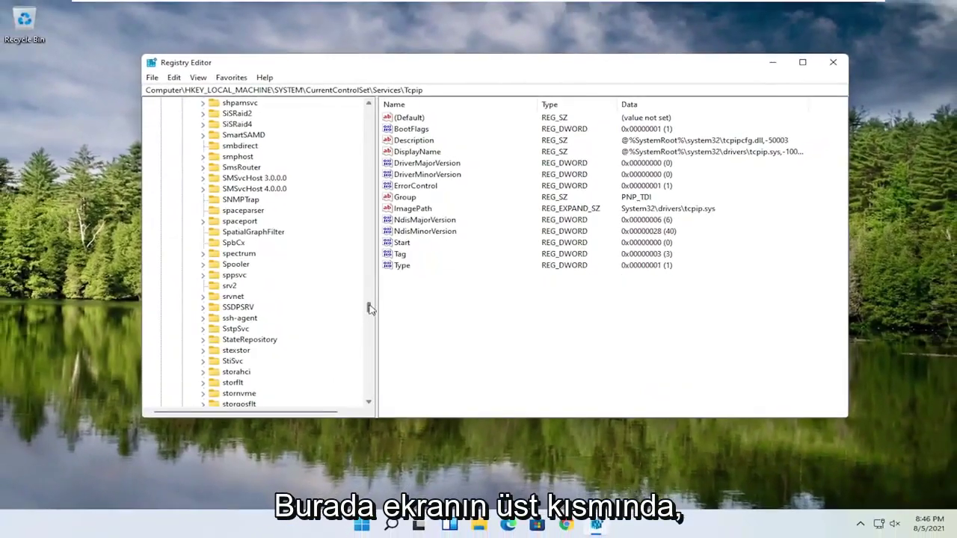
pyautogui.moveTo(351, 308); pyautogui.dragTo(369, 108)
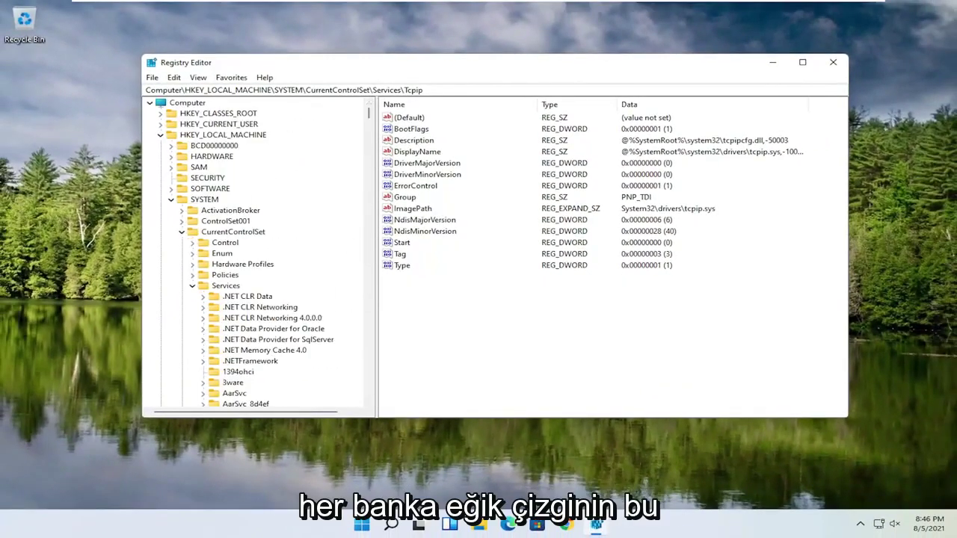
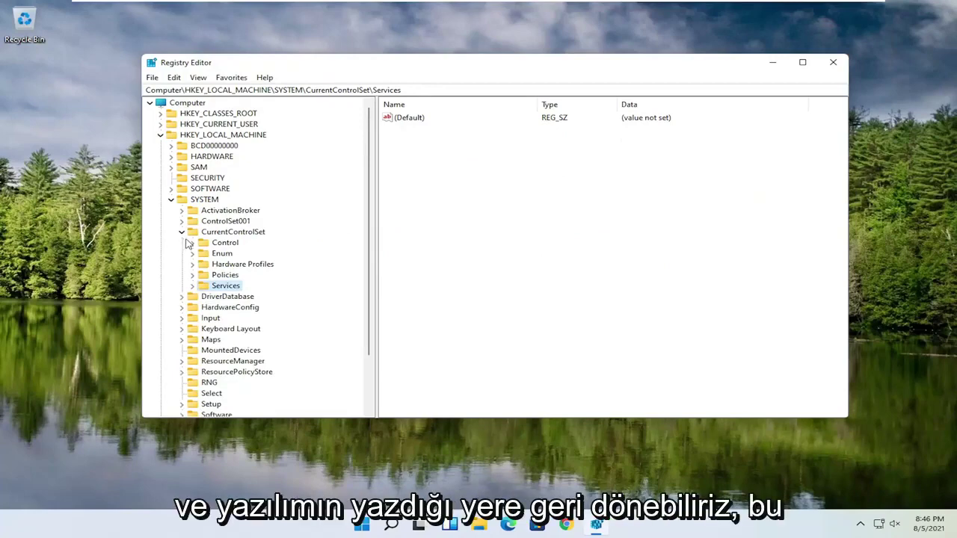
pyautogui.click(181, 232)
pyautogui.click(170, 199)
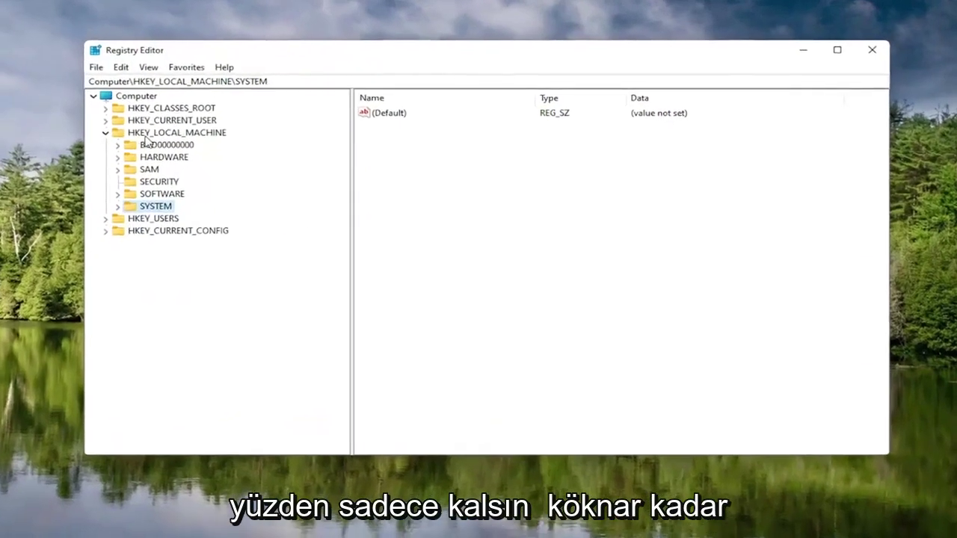
# Expand HKEY_LOCAL_MACHINE\SOFTWARE\Microsoft in the key tree
pyautogui.click(185, 135)
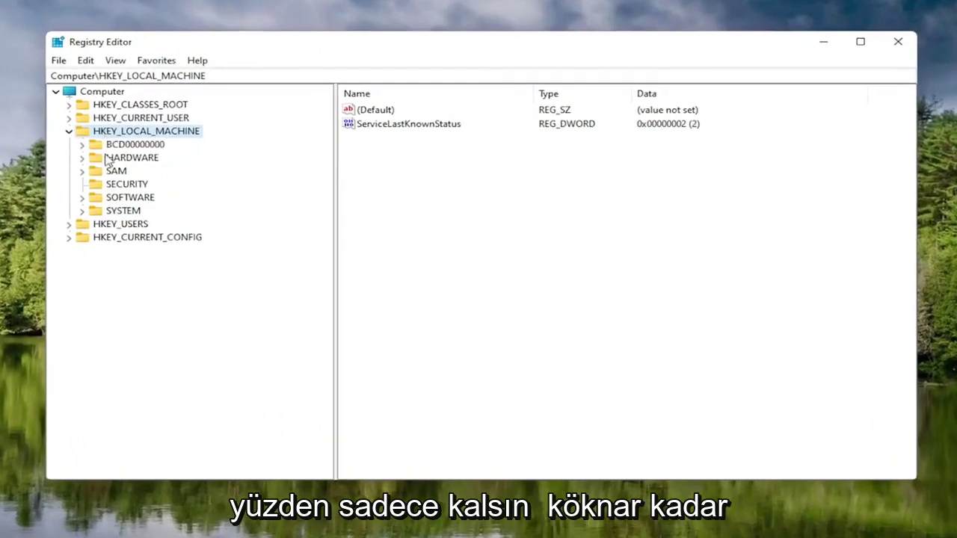
pyautogui.doubleClick(127, 198)
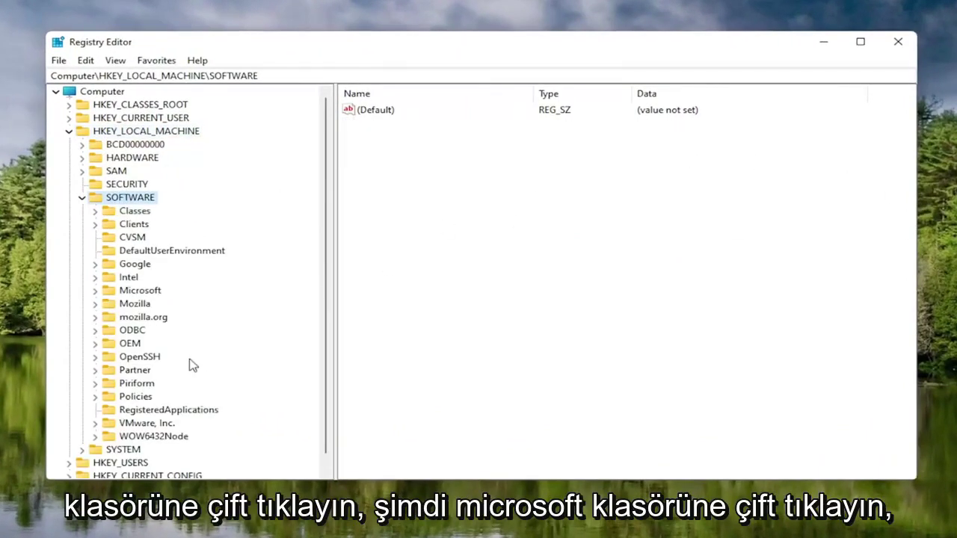
pyautogui.doubleClick(123, 293)
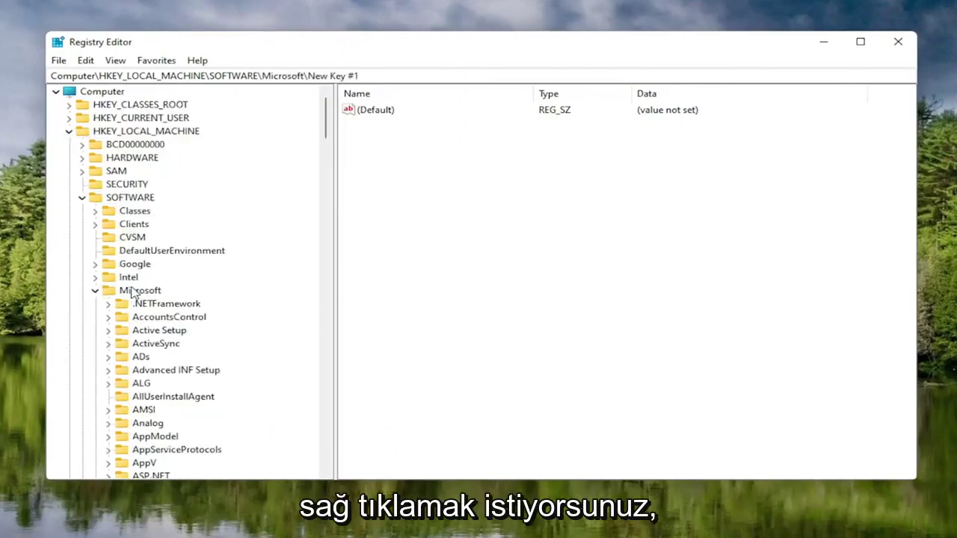
# Create a new key under SOFTWARE\Microsoft
pyautogui.rightClick(120, 292)
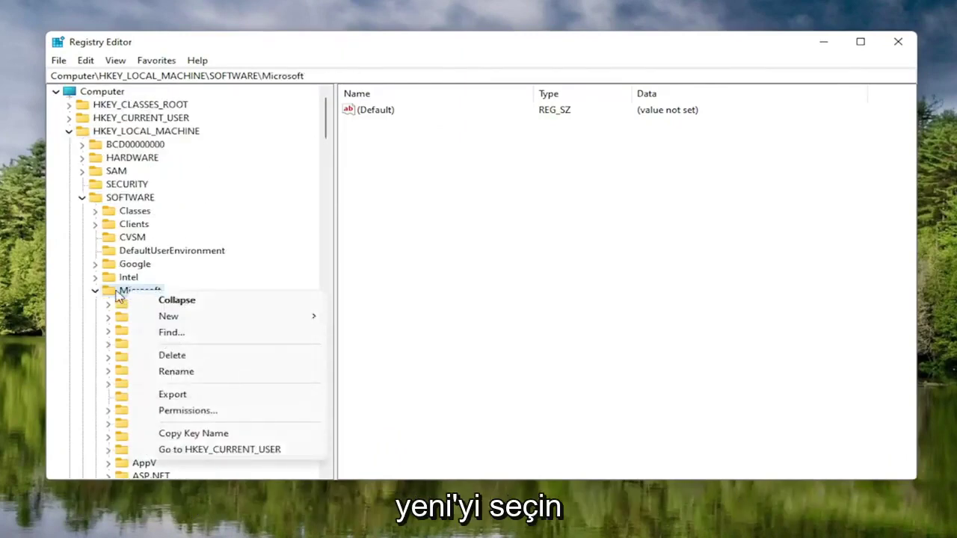
pyautogui.click(108, 292)
pyautogui.rightClick(112, 292)
pyautogui.moveTo(177, 321)
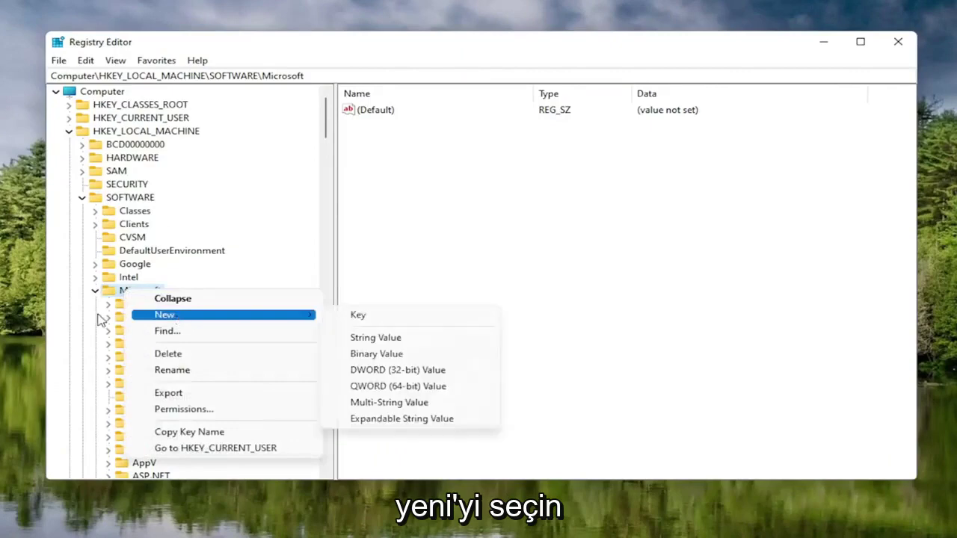
pyautogui.click(363, 321)
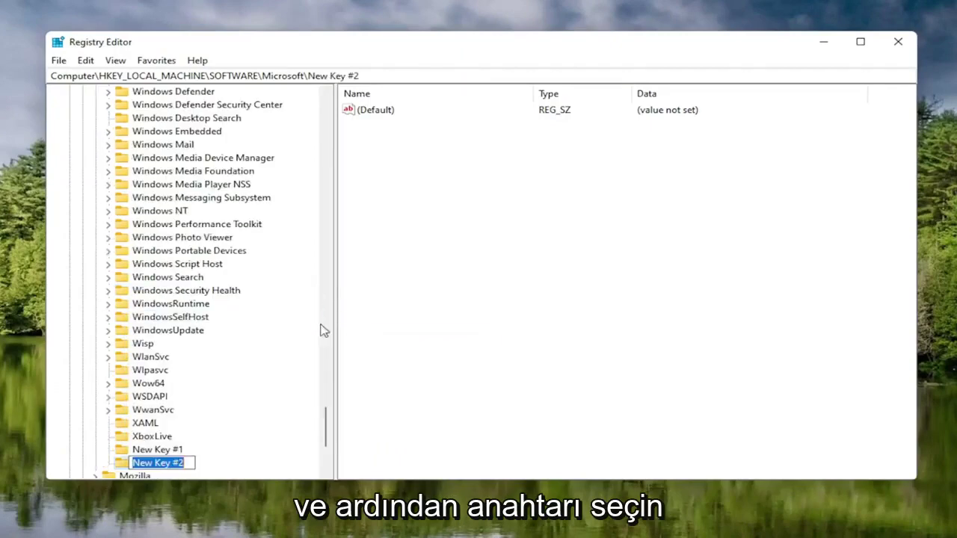
# Delete the leftover key New Key #1 under Microsoft
pyautogui.scroll(-1, 323, 330)
pyautogui.click(158, 410)
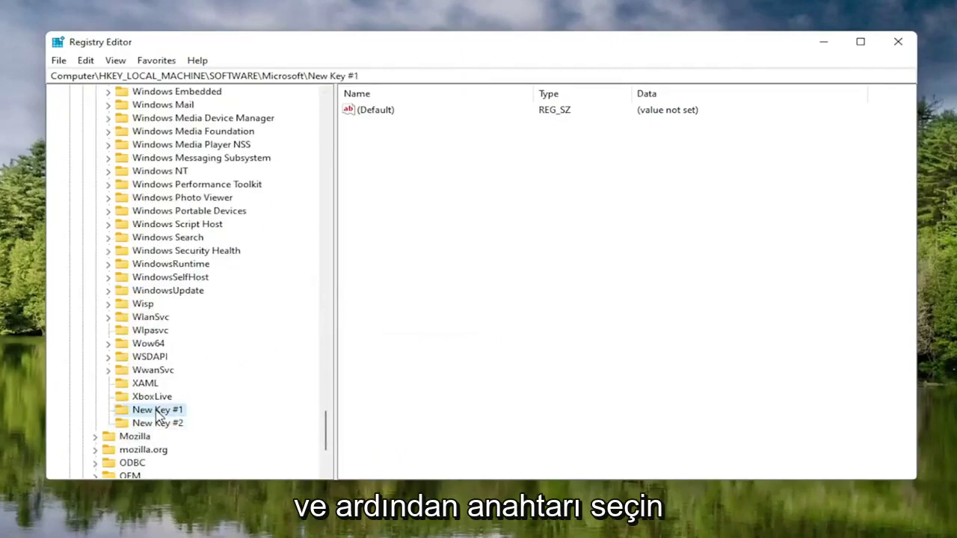
pyautogui.press('Delete')
pyautogui.press('Return')
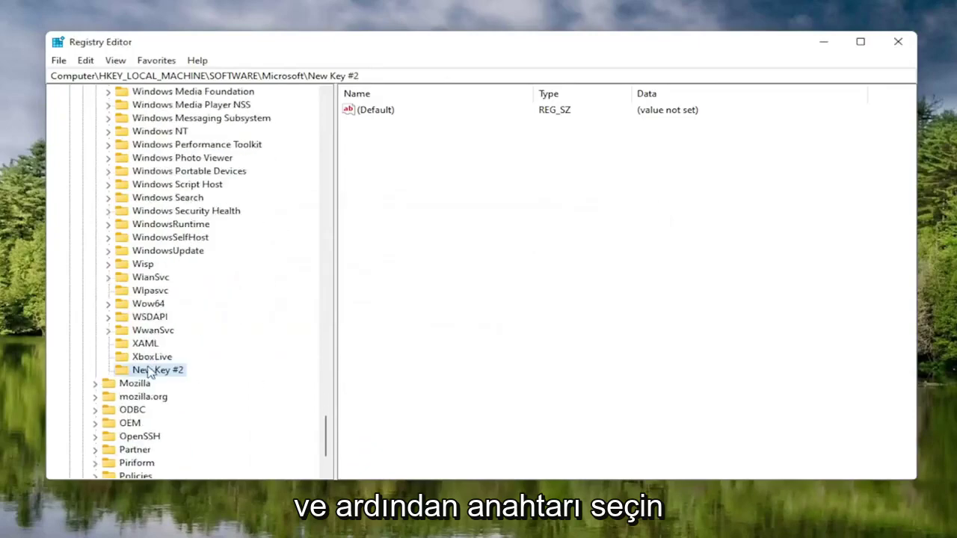
# Rename New Key #2 under Microsoft as New Key #1
pyautogui.rightClick(149, 371)
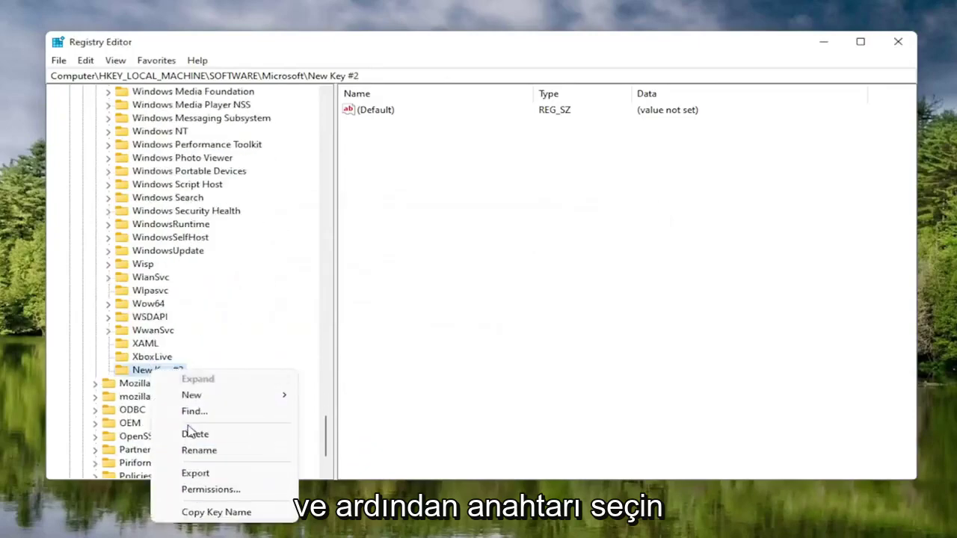
pyautogui.click(192, 449)
pyautogui.press('End')
pyautogui.write('1')
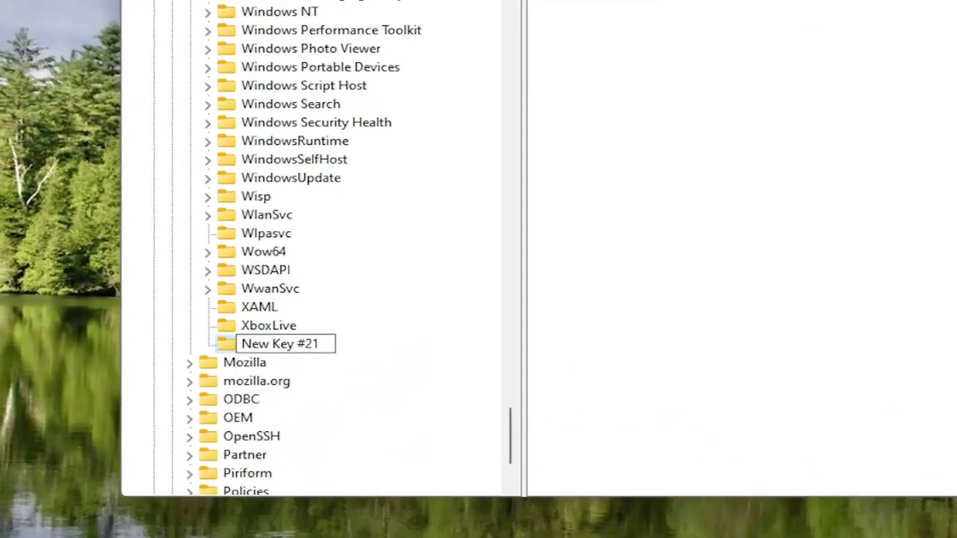
pyautogui.press('Left')
pyautogui.press('BackSpace')
pyautogui.press('Return')
# Try to rename New Key #1 under Microsoft as MSMQ, and delete that key
pyautogui.scroll(8, 305, 241)
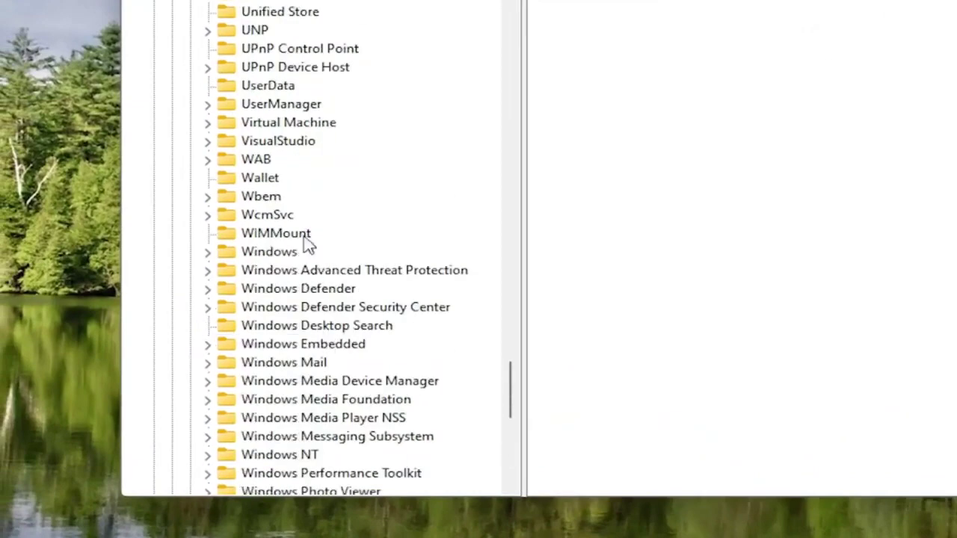
pyautogui.scroll(-9, 299, 314)
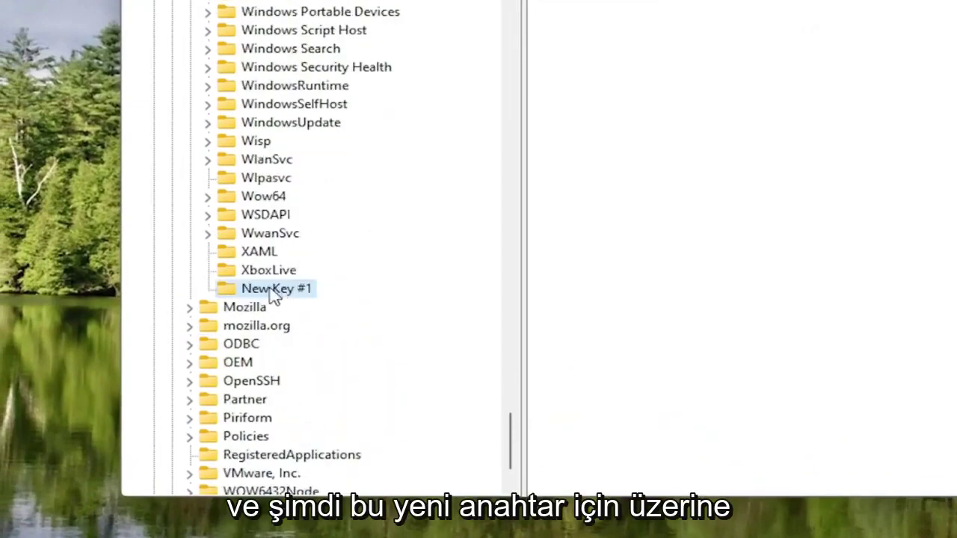
pyautogui.rightClick(275, 293)
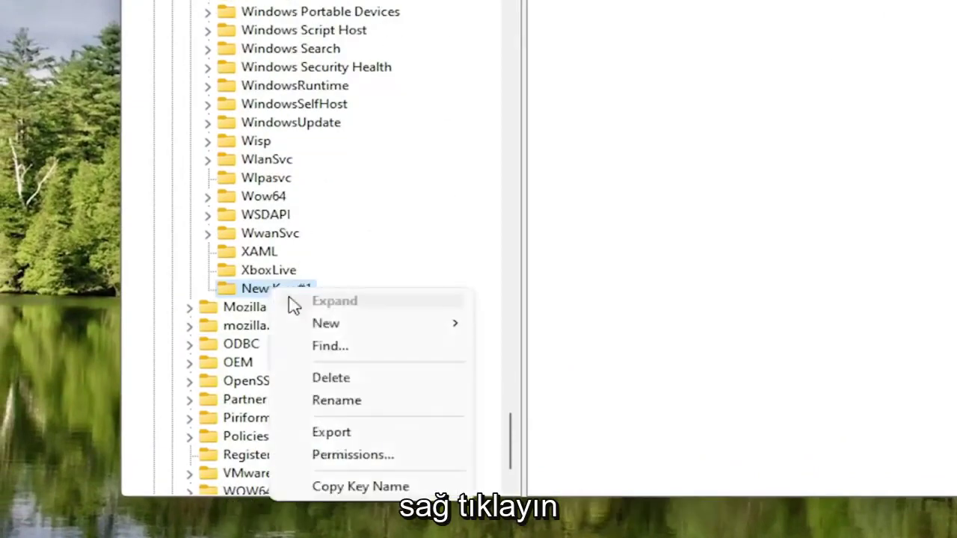
pyautogui.click(338, 402)
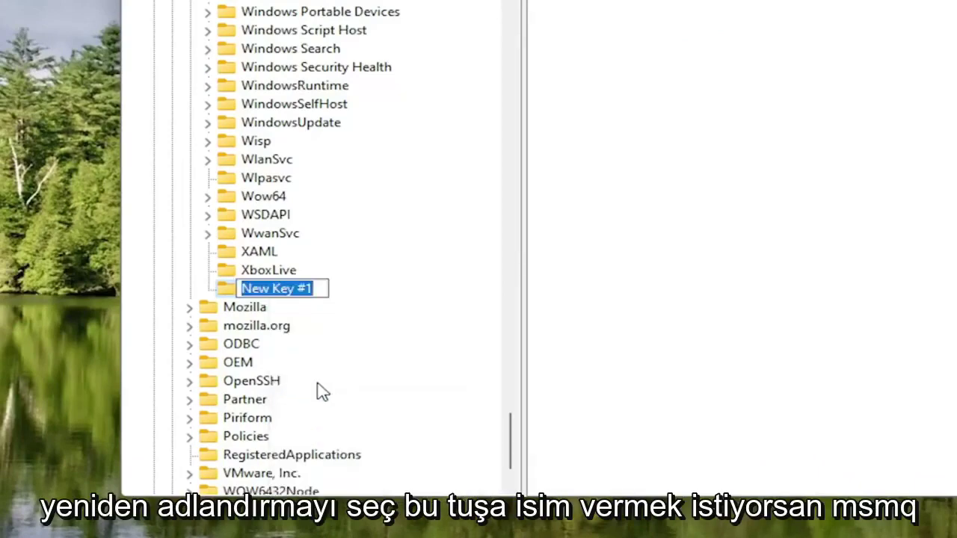
pyautogui.write('MSMQ')
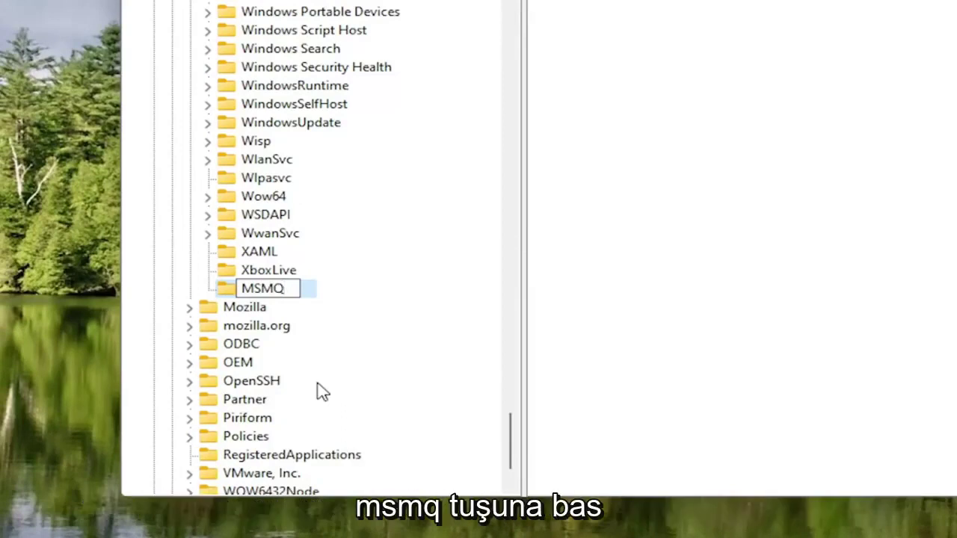
pyautogui.press('Return')
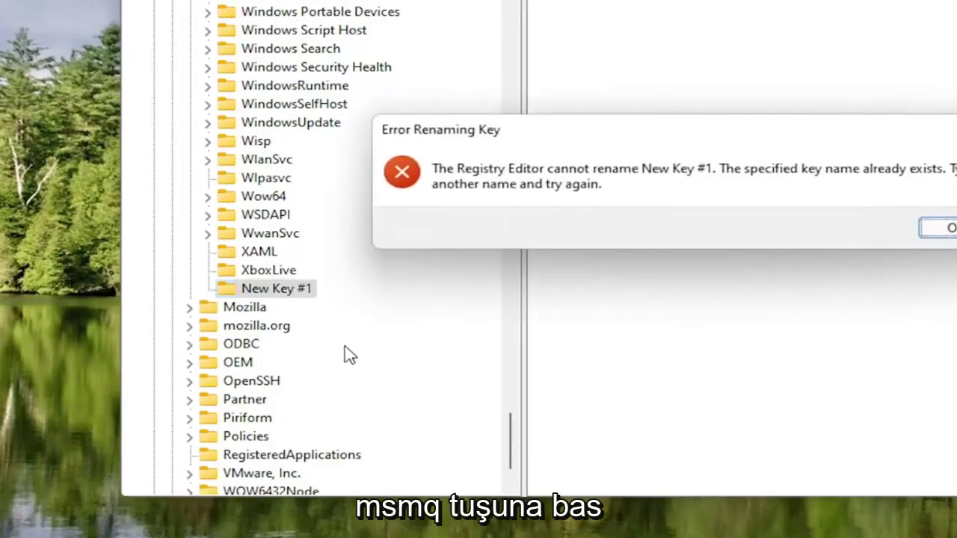
pyautogui.click(948, 230)
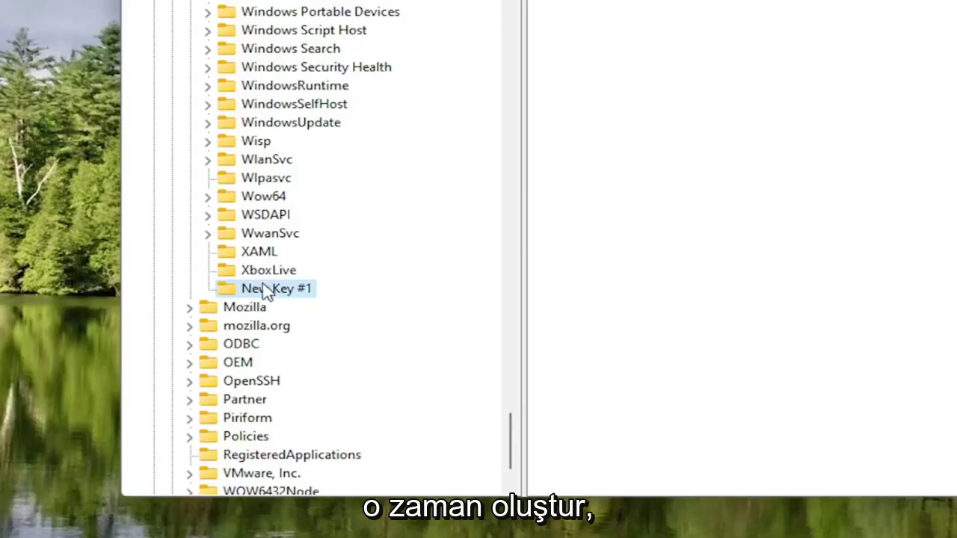
pyautogui.press('Delete')
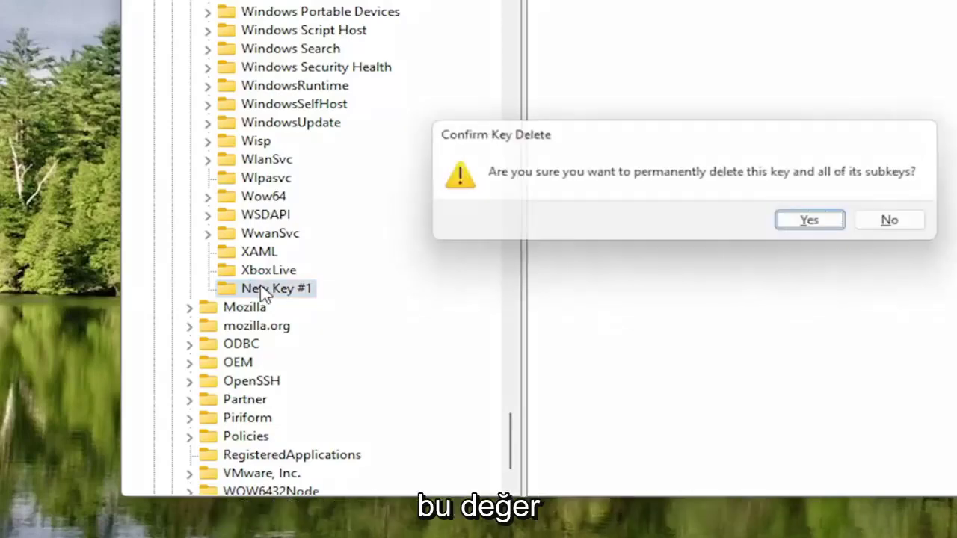
pyautogui.press('Return')
# Find the existing MSMQ key under SOFTWARE\Microsoft and select it
pyautogui.scroll(4, 272, 234)
pyautogui.scroll(11, 273, 233)
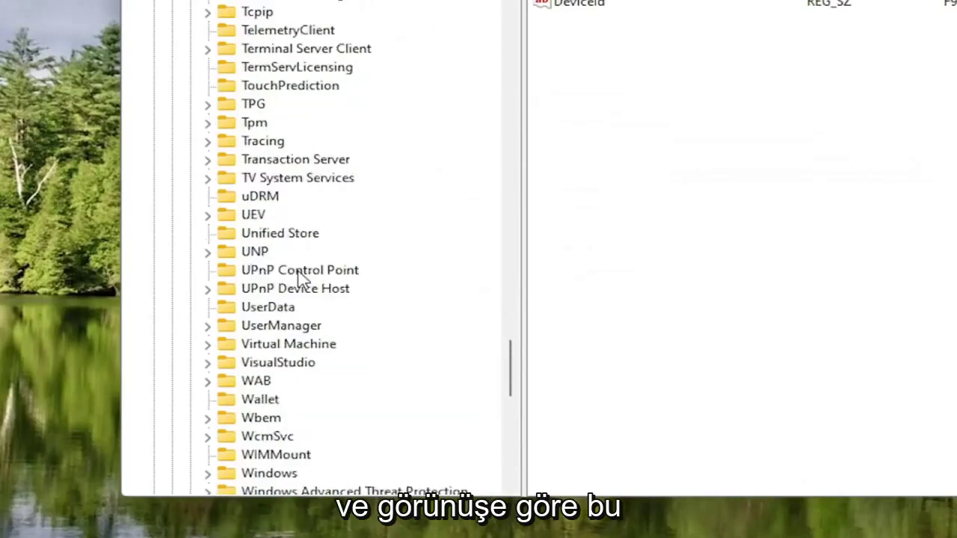
pyautogui.scroll(9, 301, 278)
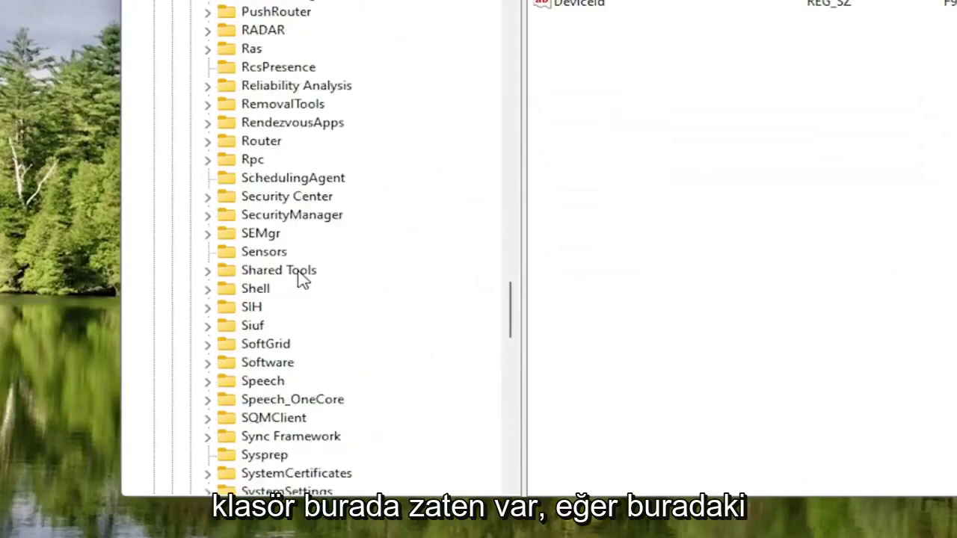
pyautogui.scroll(-7, 301, 278)
pyautogui.scroll(12, 301, 278)
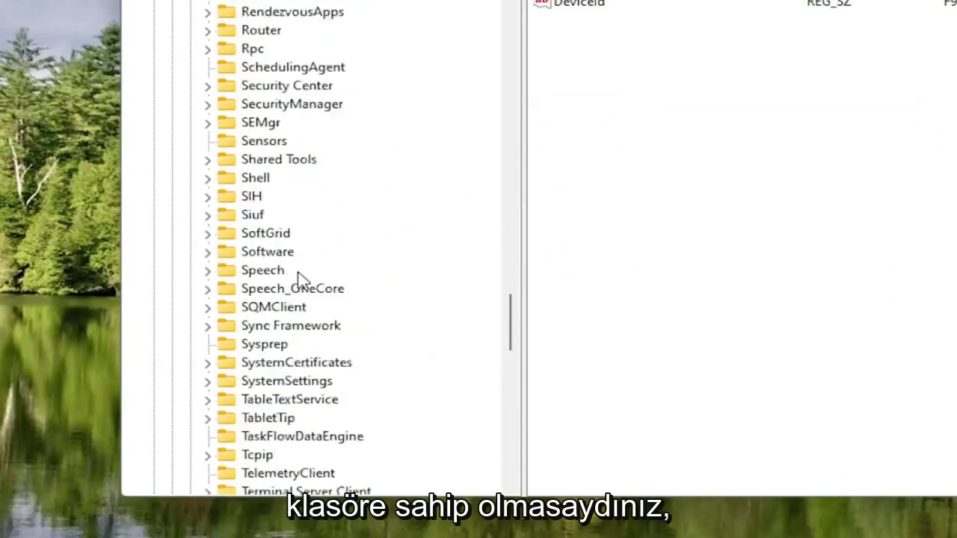
pyautogui.scroll(10, 298, 275)
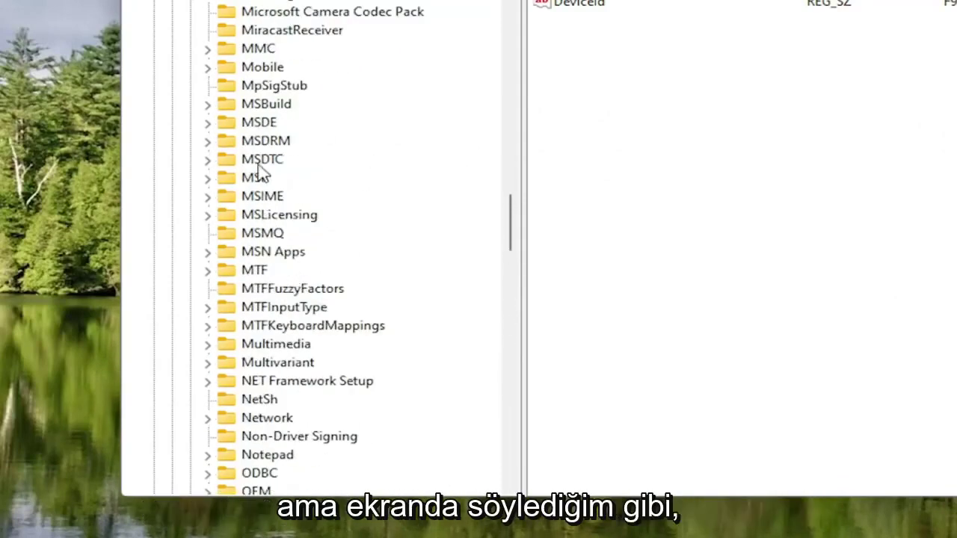
pyautogui.click(254, 235)
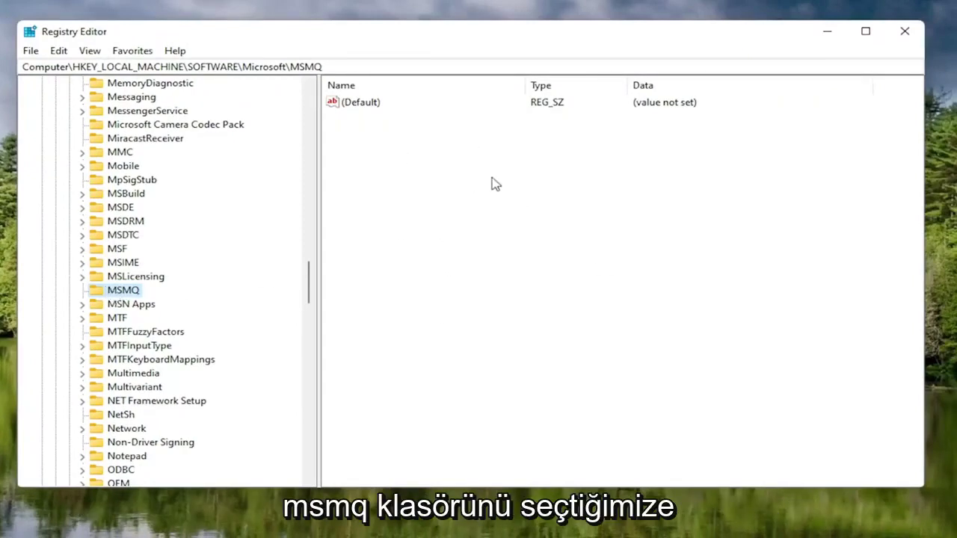
# Create a DWORD (32-bit) value named TCPNoDelay in the MSMQ key
pyautogui.rightClick(474, 151)
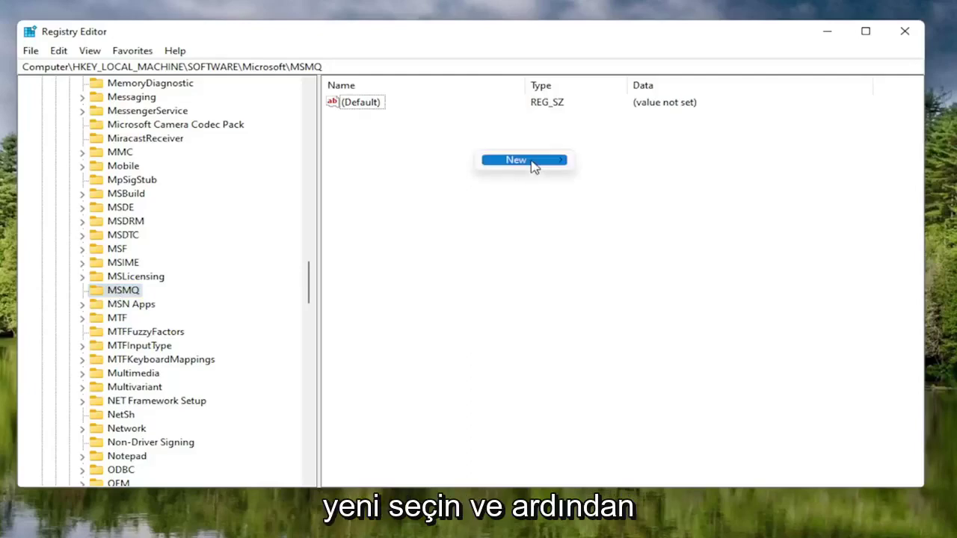
pyautogui.moveTo(531, 161)
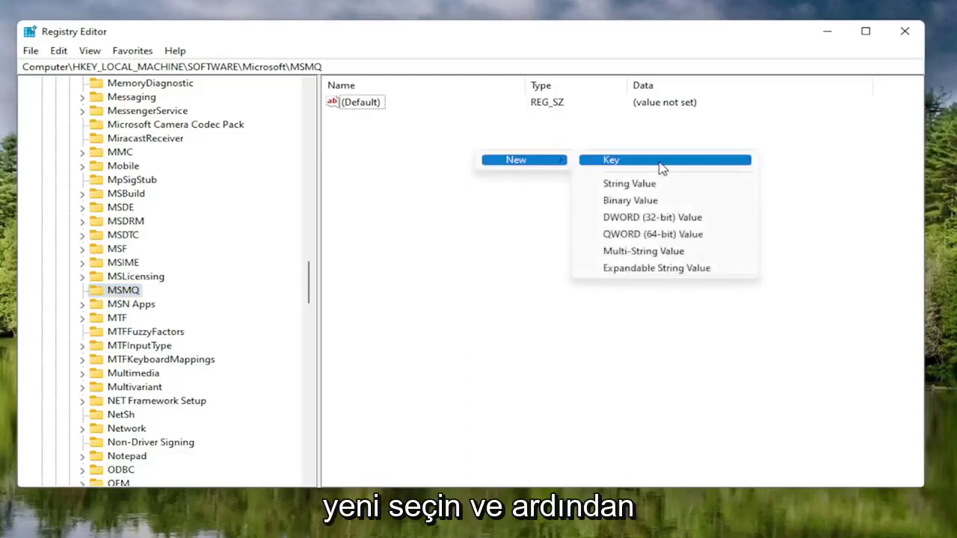
pyautogui.click(654, 218)
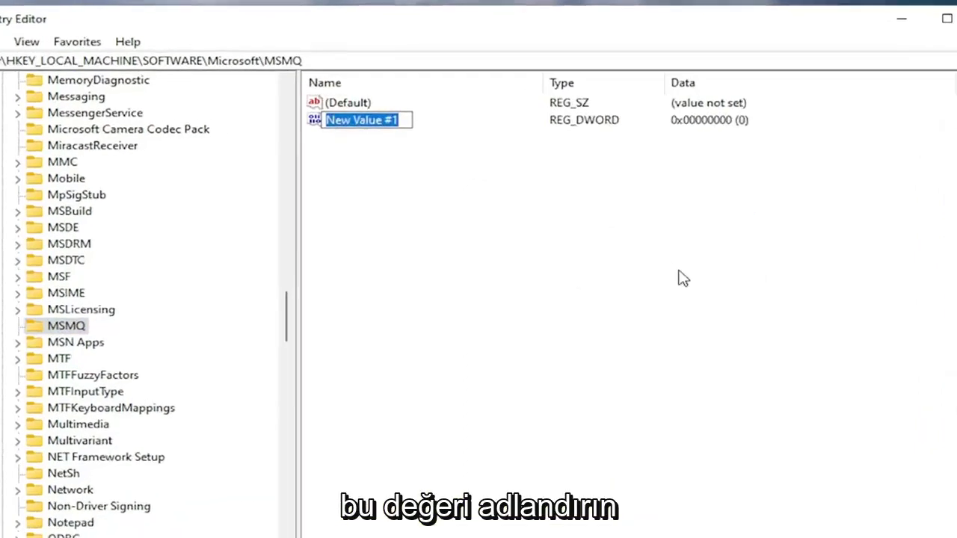
pyautogui.write('TCP')
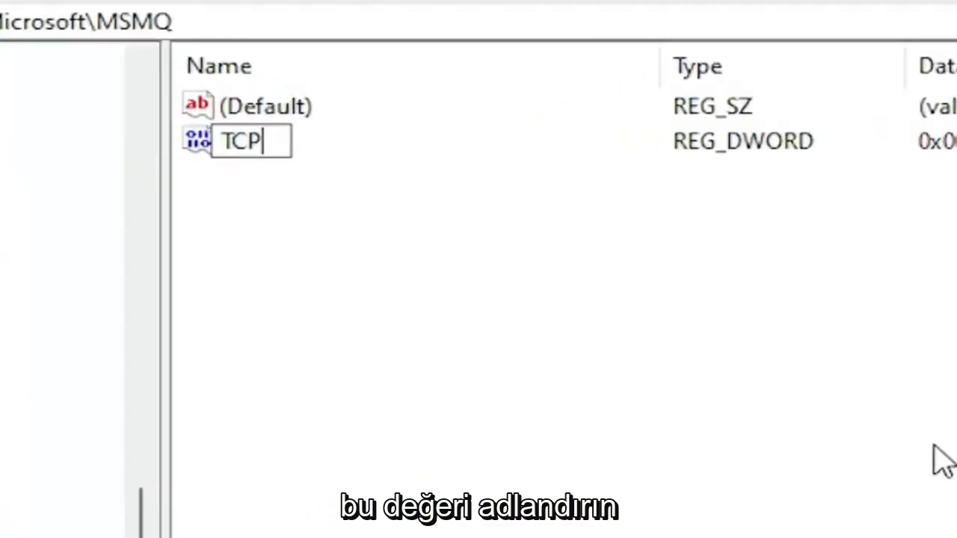
pyautogui.write('n')
pyautogui.press('BackSpace')
pyautogui.write('NoDelay')
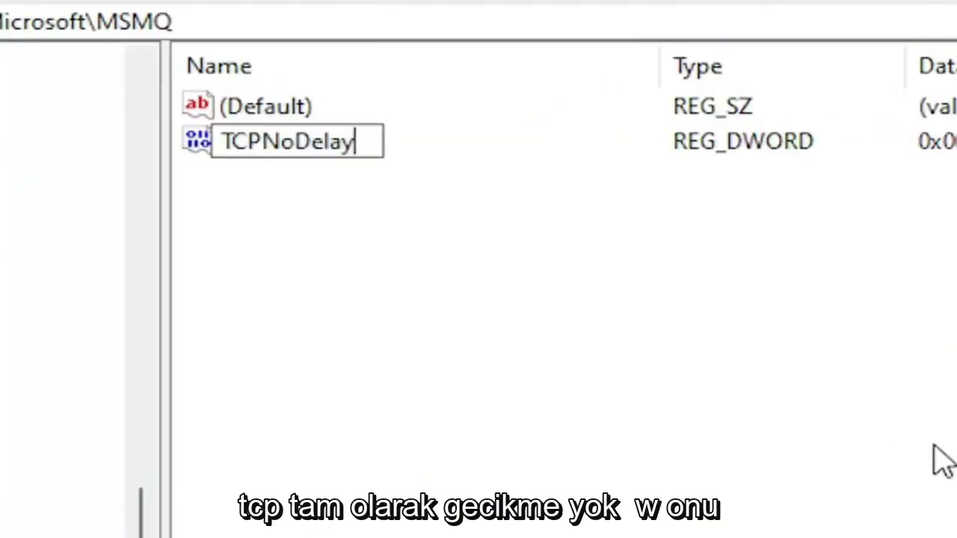
pyautogui.press('Return')
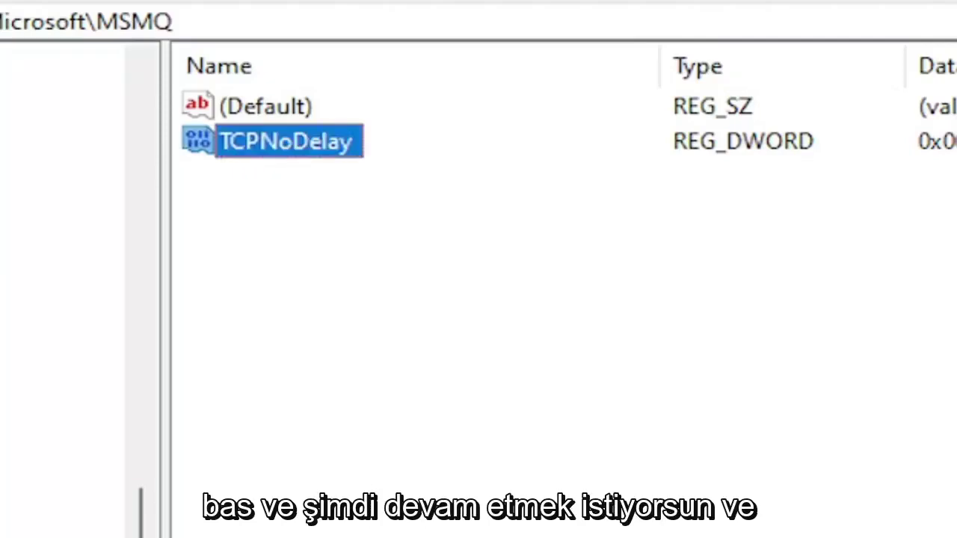
# Set the value data of TCPNoDelay in the MSMQ key to 1
pyautogui.doubleClick(332, 149)
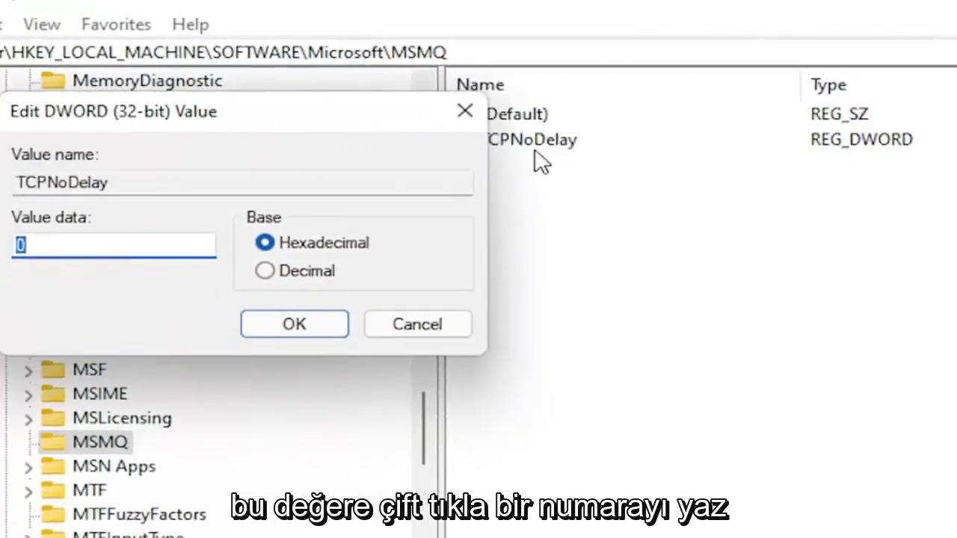
pyautogui.write('1')
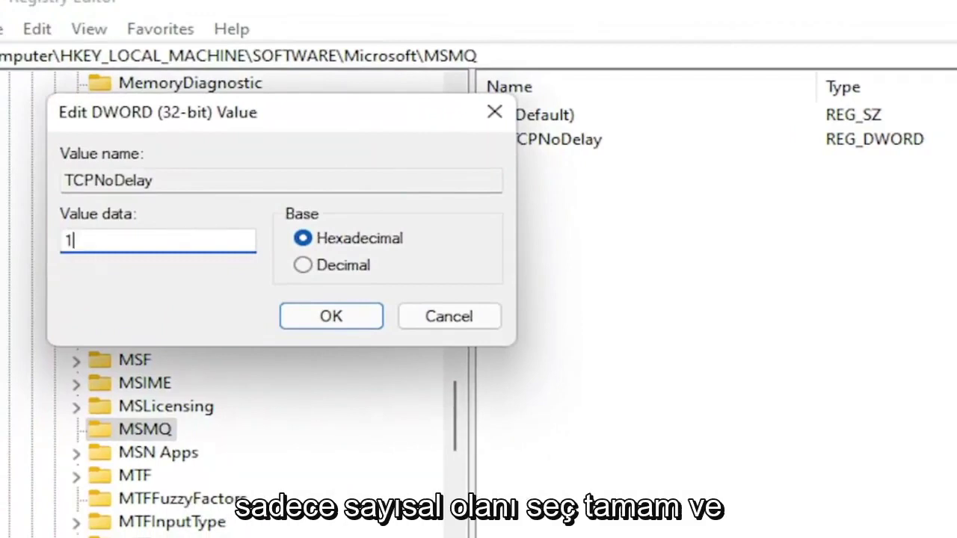
pyautogui.click(314, 316)
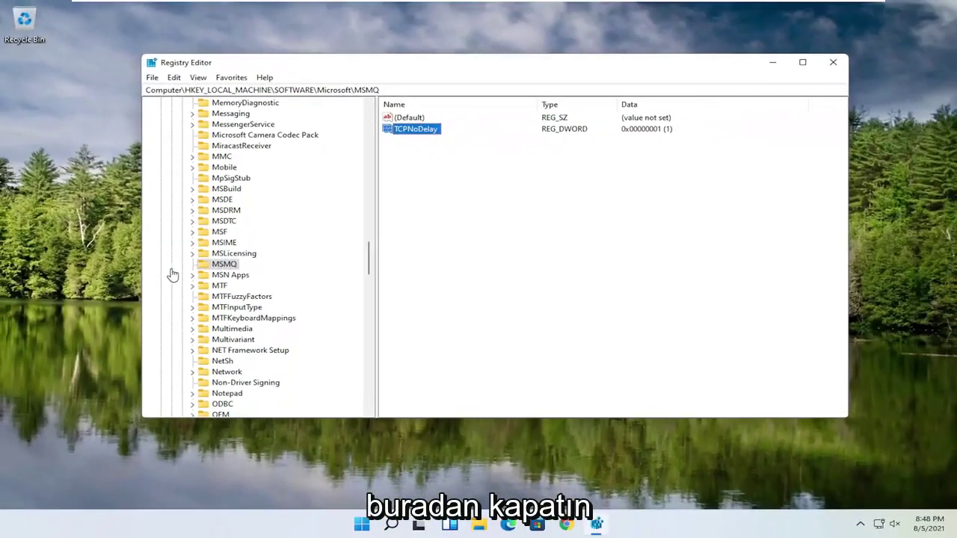
# Collapse the registry tree up to HKEY_LOCAL_MACHINE and close the Registry Editor
pyautogui.scroll(20, 372, 264)
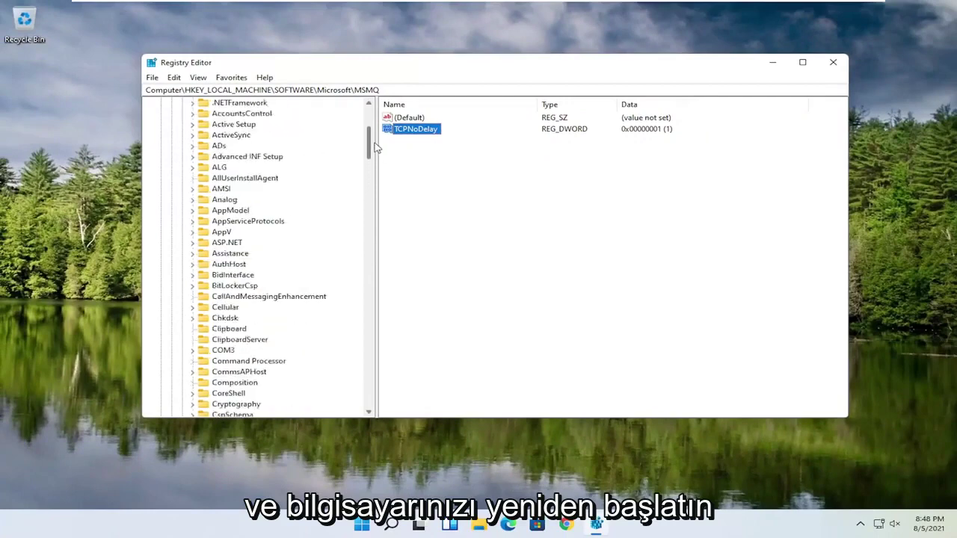
pyautogui.click(178, 269)
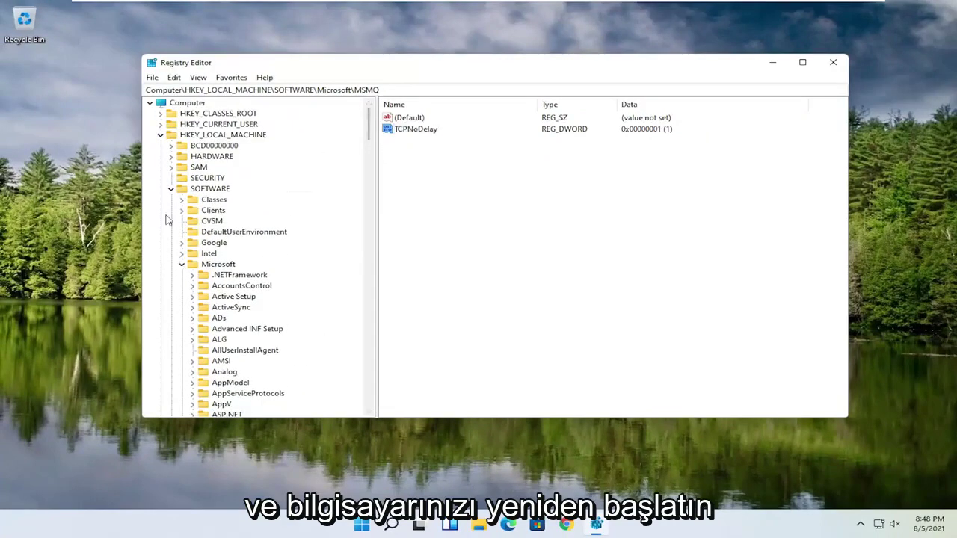
pyautogui.click(182, 264)
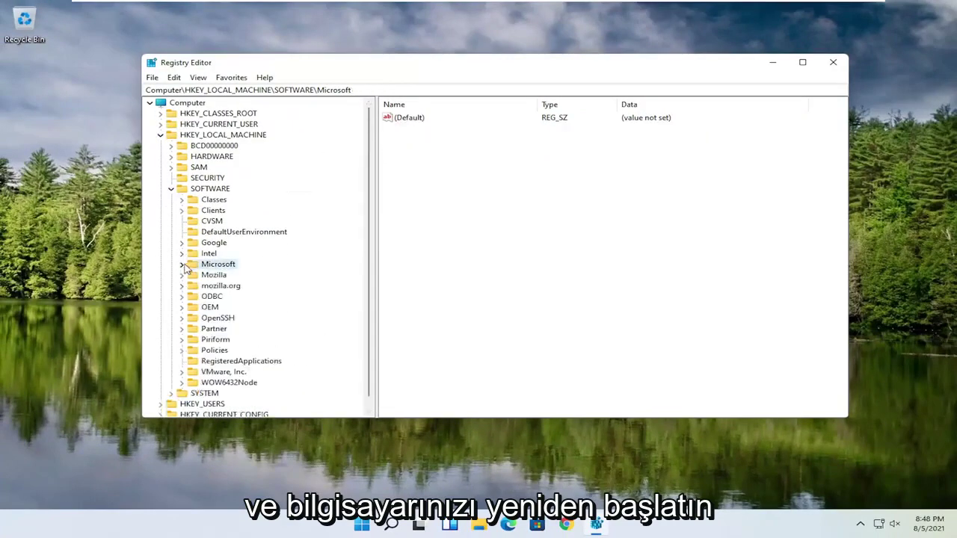
pyautogui.click(171, 188)
pyautogui.click(167, 137)
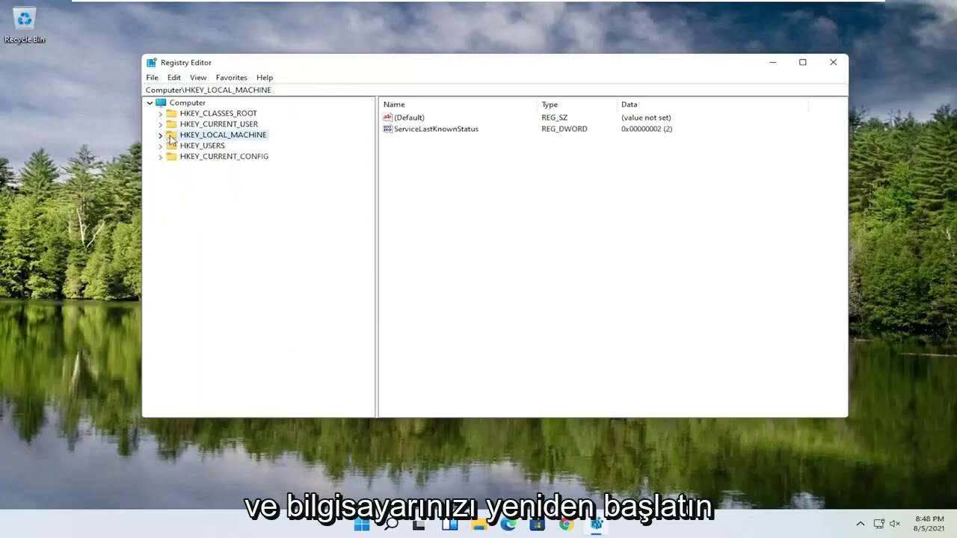
pyautogui.click(833, 63)
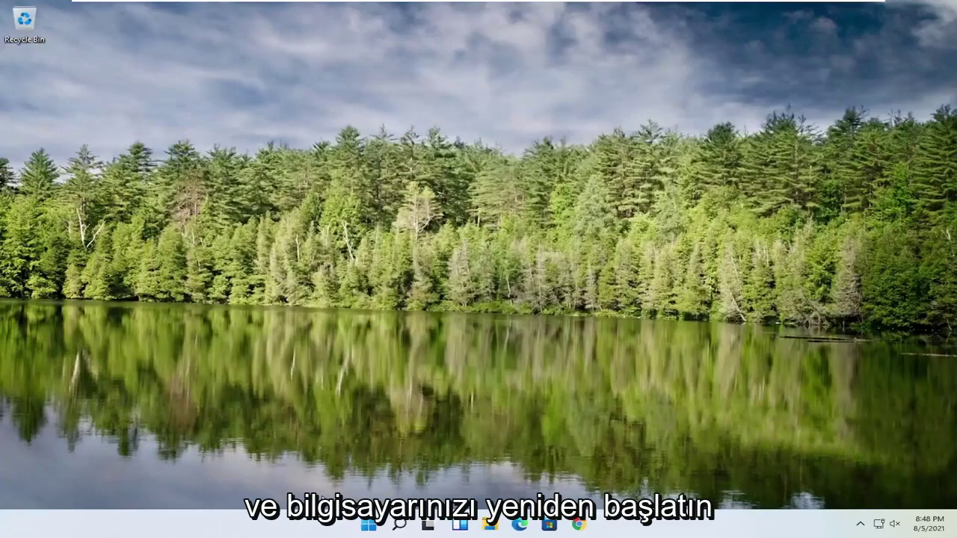
# Restart the computer so the registry changes take effect
pyautogui.rightClick(376, 525)
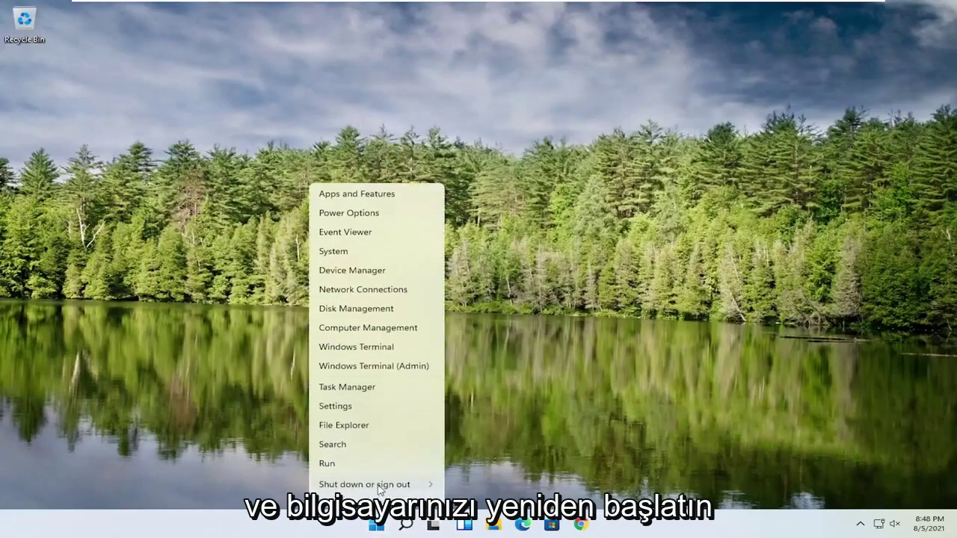
pyautogui.moveTo(376, 483)
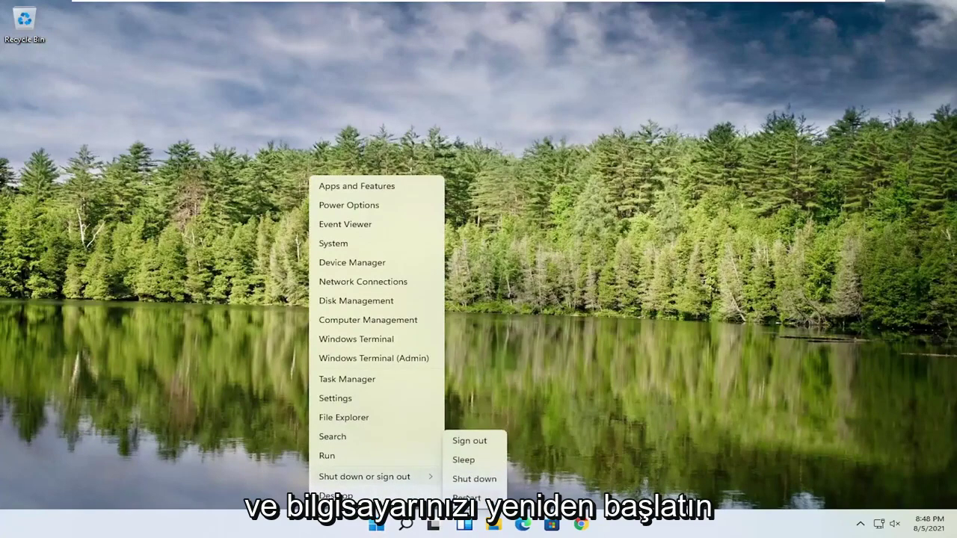
pyautogui.click(469, 494)
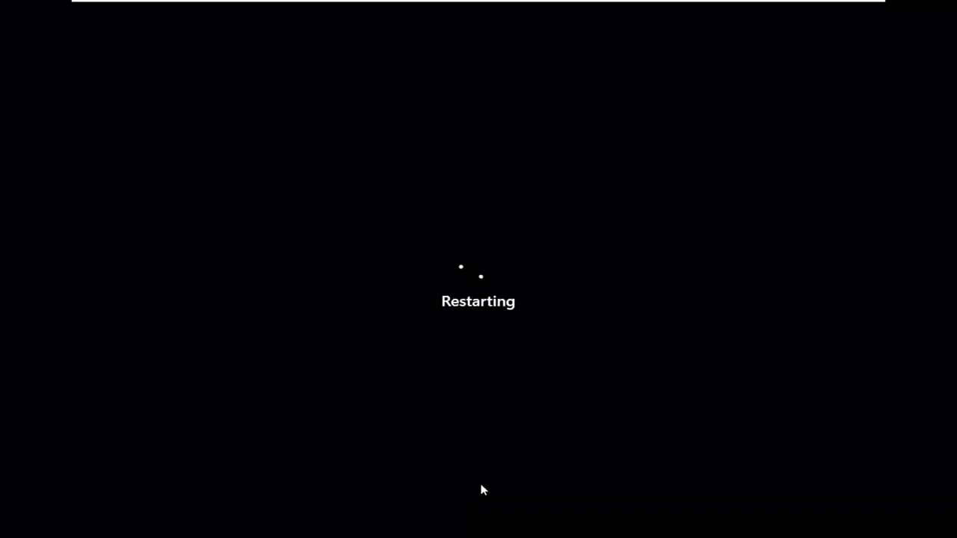